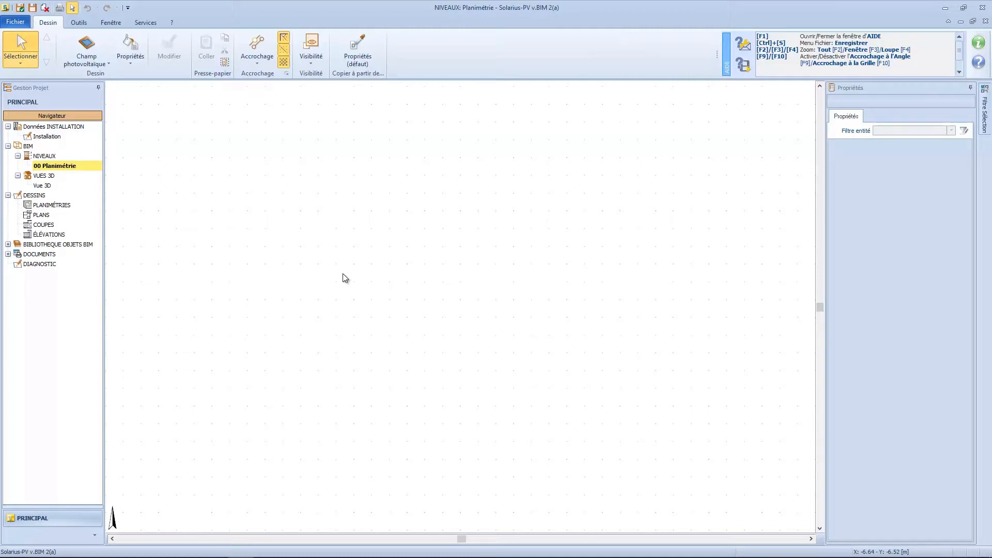
# Insert the file FilePDF.pdf from the Examples folder as a raster image in the 00 Planimétrie level
pyautogui.click(87, 57)
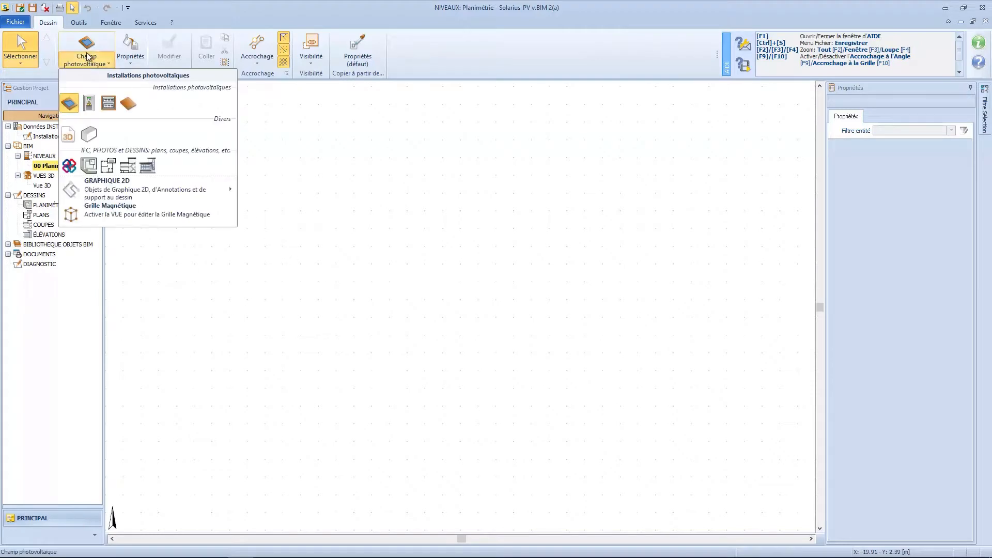
pyautogui.moveTo(101, 187)
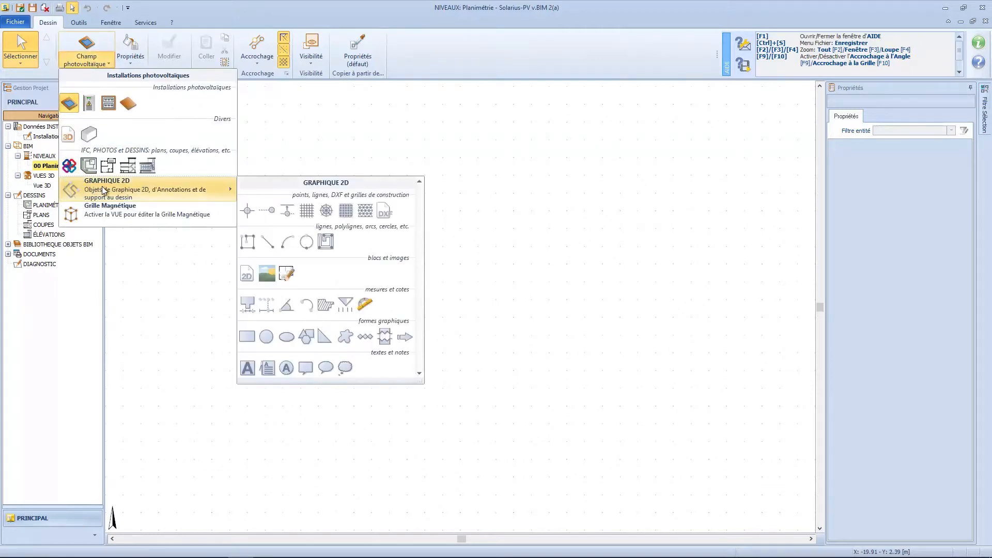
pyautogui.click(287, 274)
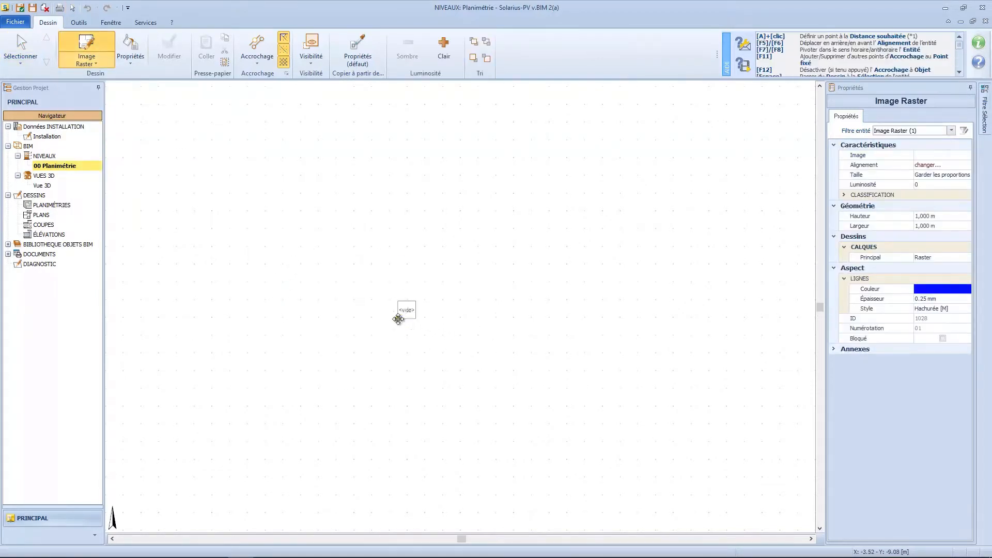
pyautogui.click(399, 321)
pyautogui.click(340, 339)
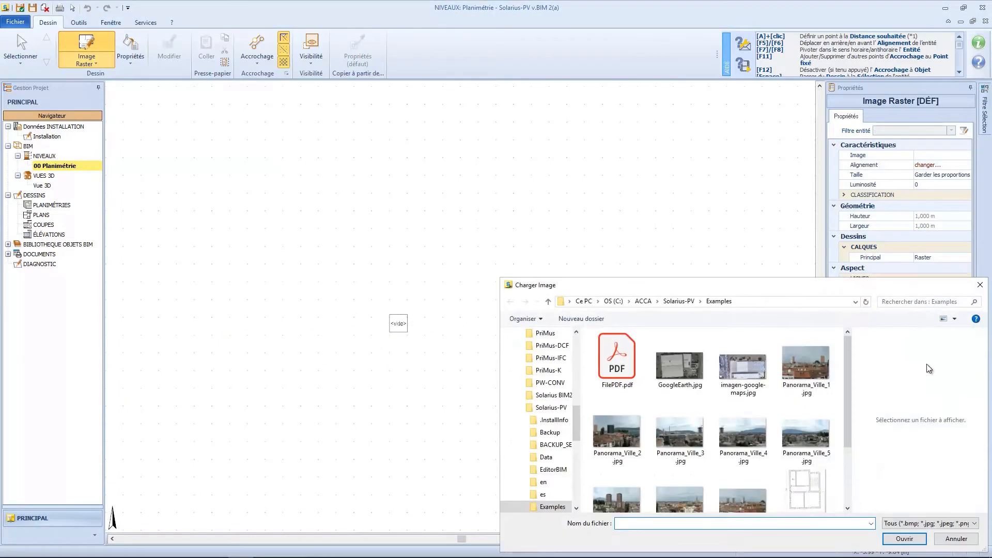
pyautogui.click(625, 353)
pyautogui.doubleClick(625, 353)
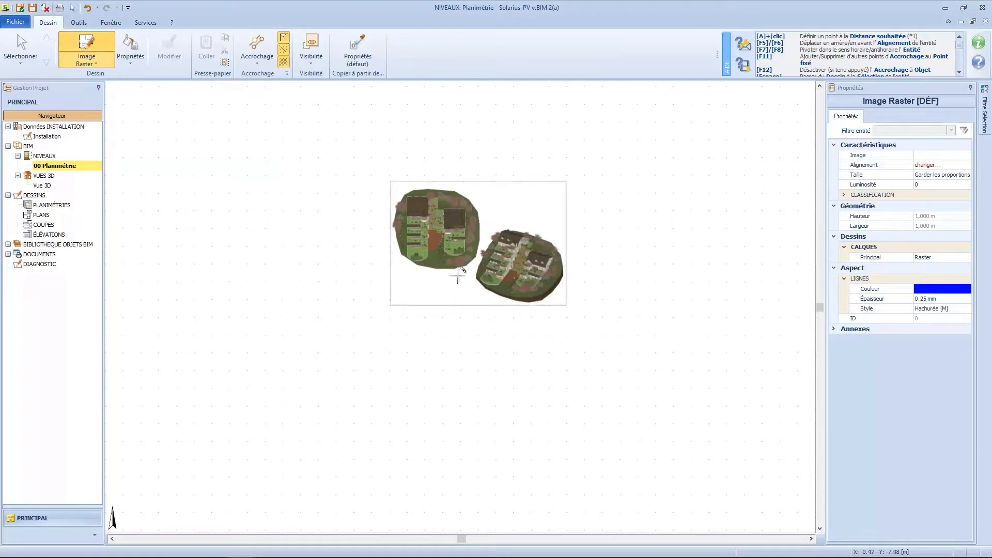
pyautogui.scroll(4, 461, 269)
pyautogui.moveTo(443, 240); pyautogui.dragTo(414, 361, button='middle')
pyautogui.press('space')
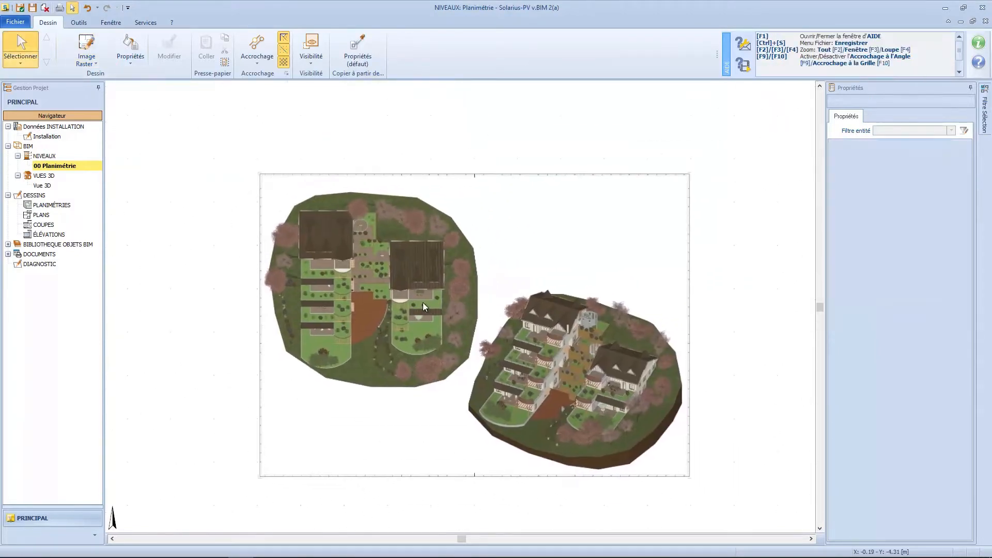
# Scale the raster image by measuring the length of a roof strip on the left building and giving it a new measure of 13 m
pyautogui.click(423, 303)
pyautogui.scroll(3, 271, 275)
pyautogui.moveTo(534, 319); pyautogui.dragTo(460, 253, button='middle')
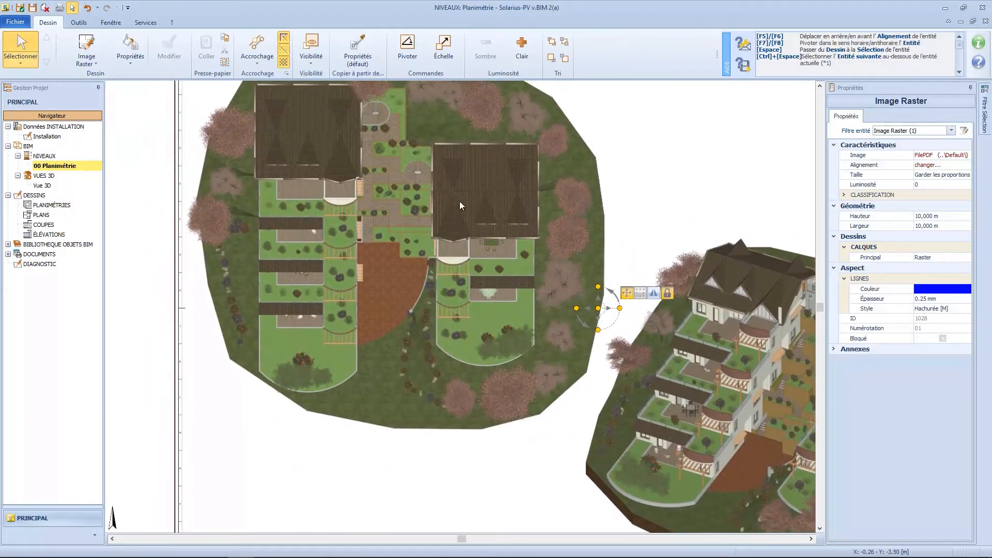
pyautogui.moveTo(333, 198); pyautogui.dragTo(399, 231, button='middle')
pyautogui.scroll(2, 433, 235)
pyautogui.scroll(6, 326, 296)
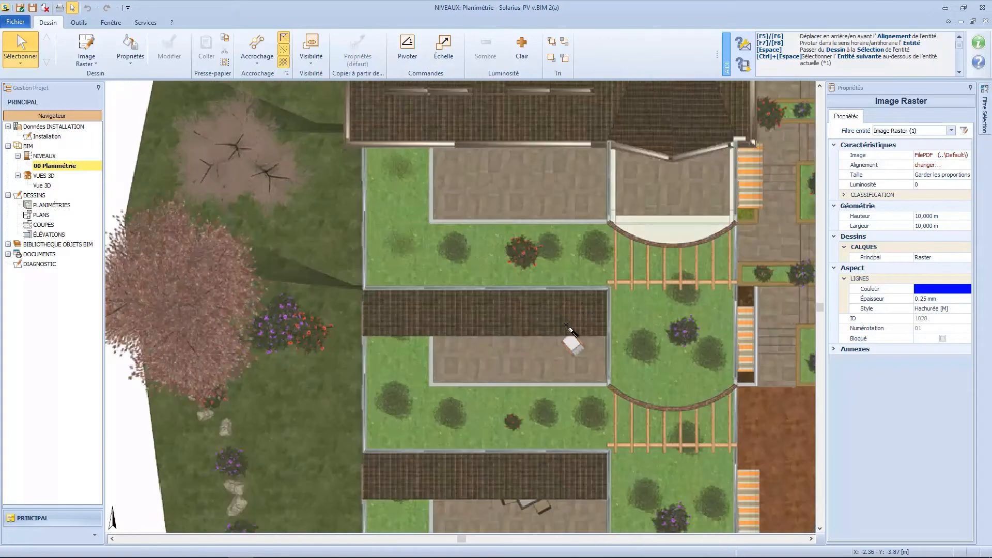
pyautogui.moveTo(261, 274); pyautogui.dragTo(536, 285)
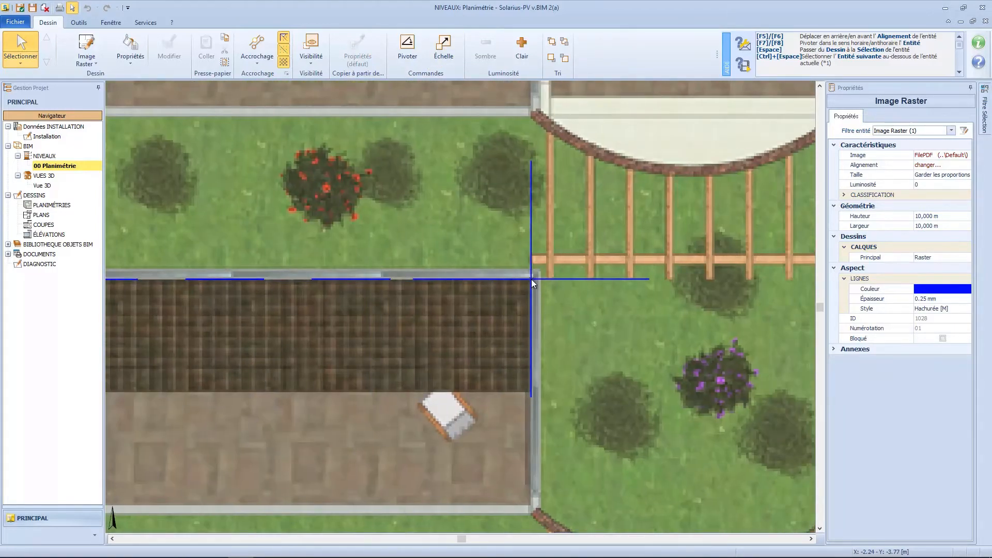
pyautogui.click(532, 280)
pyautogui.write('13')
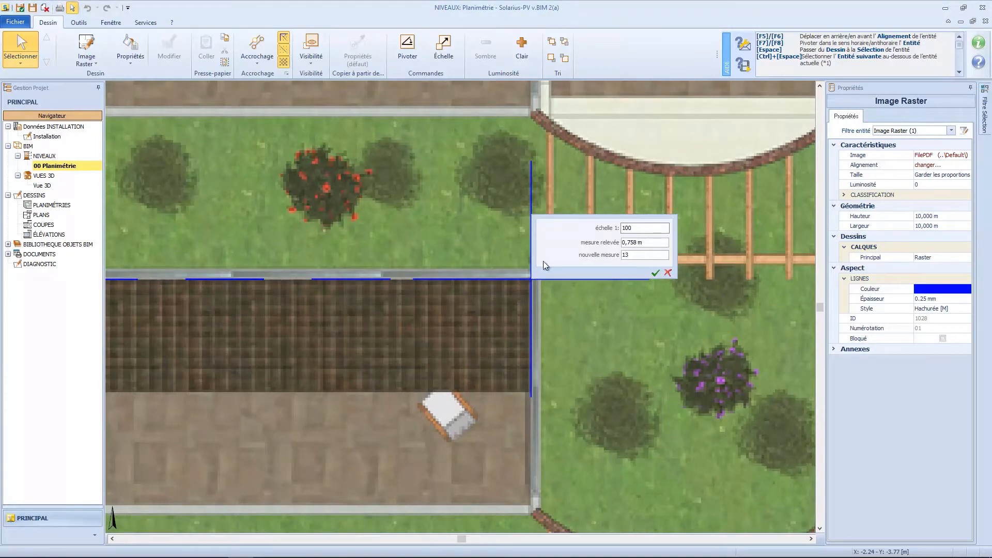
pyautogui.press('Return')
pyautogui.scroll(-5, 541, 263)
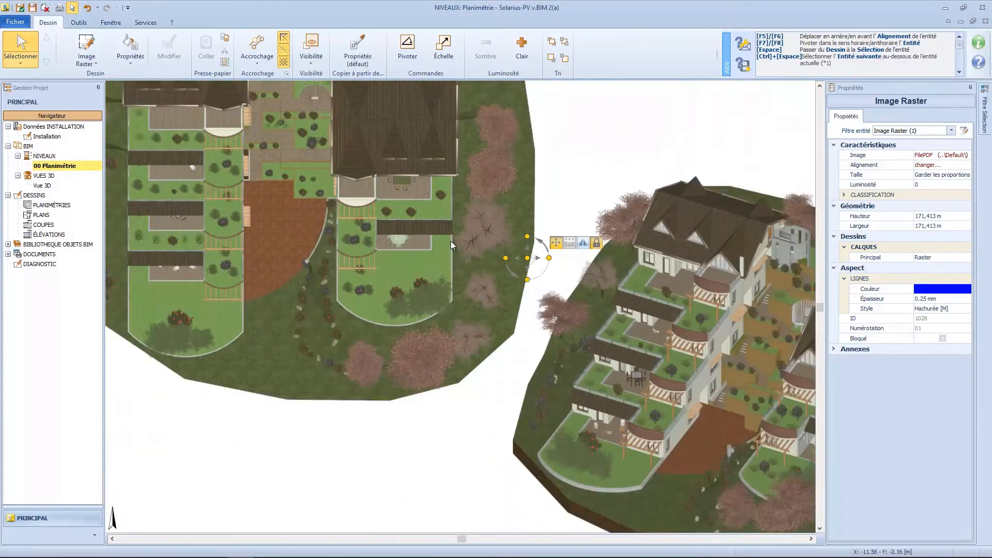
# Outline an inclined surface over the uppermost roof strip of the left building, tracing its four corners
pyautogui.scroll(3, 451, 241)
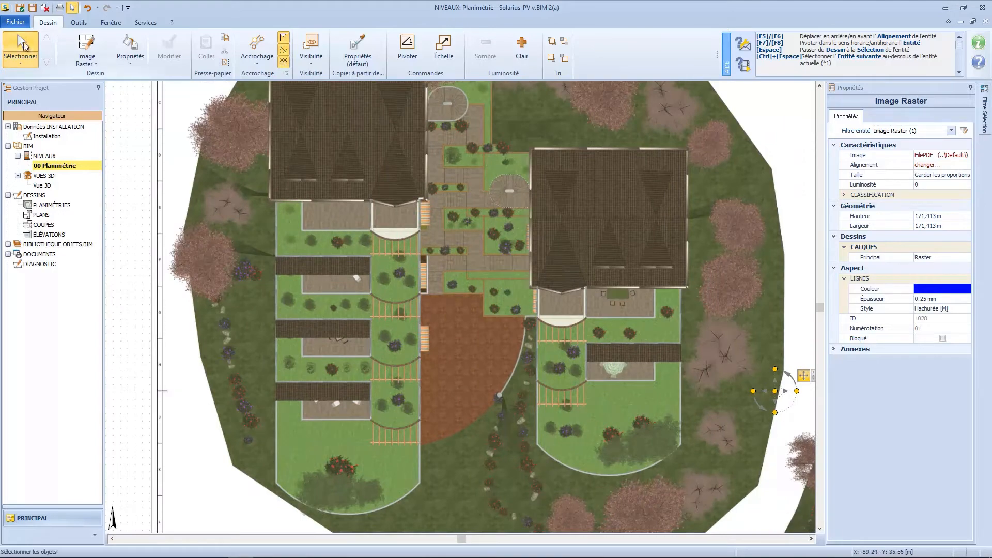
pyautogui.click(86, 51)
pyautogui.moveTo(106, 75)
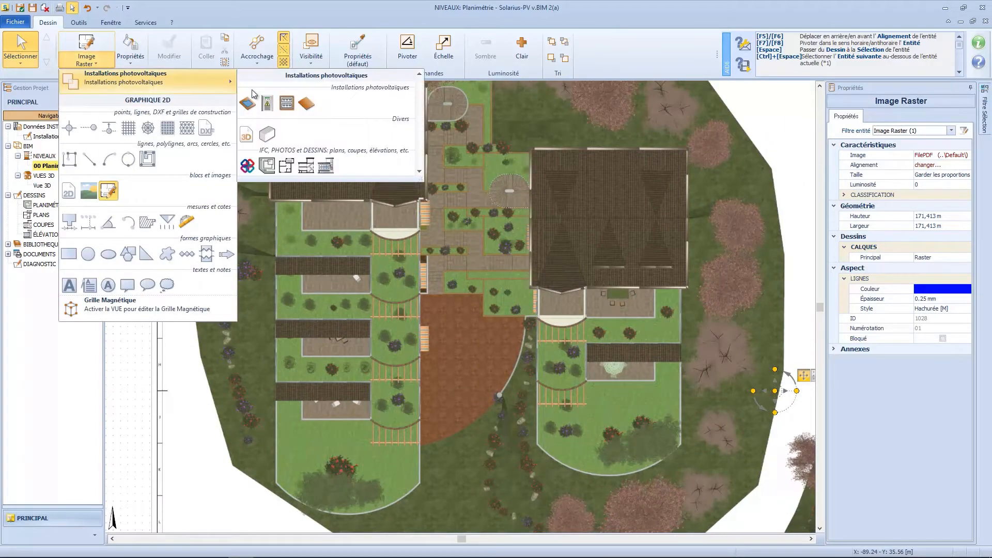
pyautogui.click(305, 105)
pyautogui.scroll(3, 480, 362)
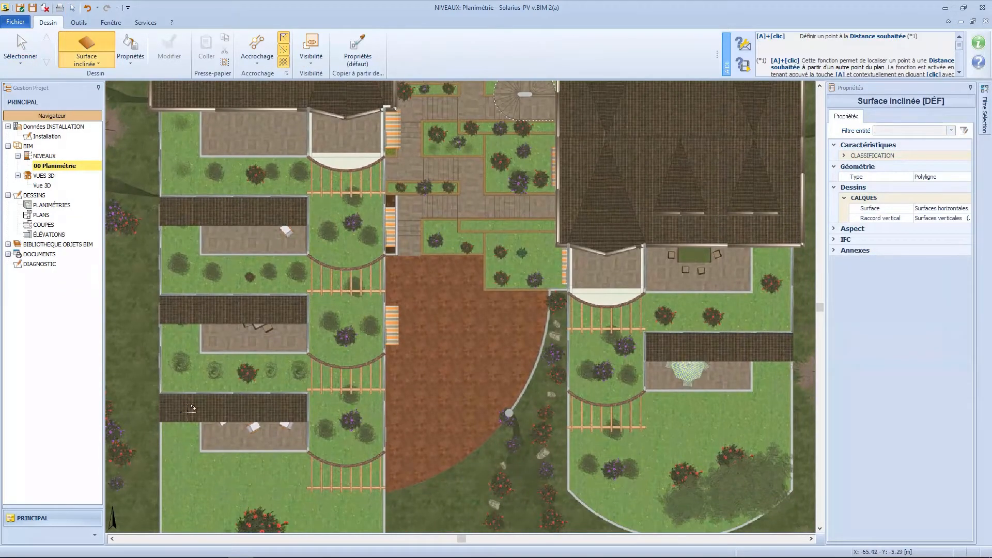
pyautogui.scroll(5, 156, 214)
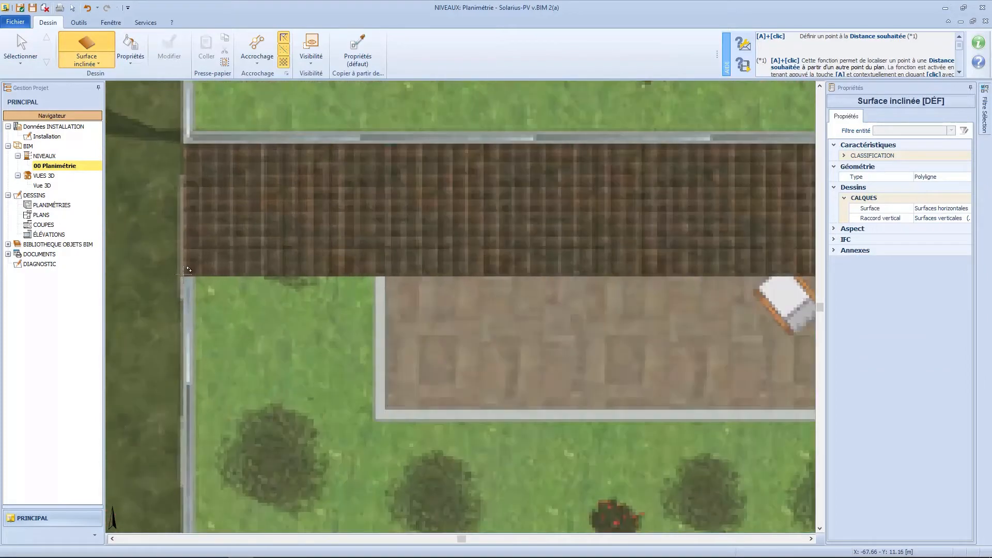
pyautogui.click(186, 276)
pyautogui.click(186, 137)
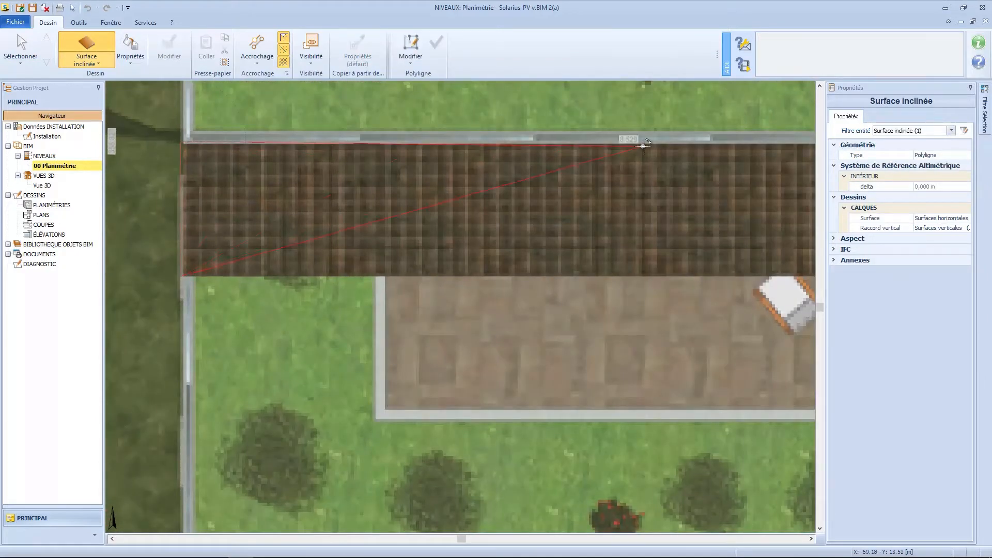
pyautogui.click(468, 159)
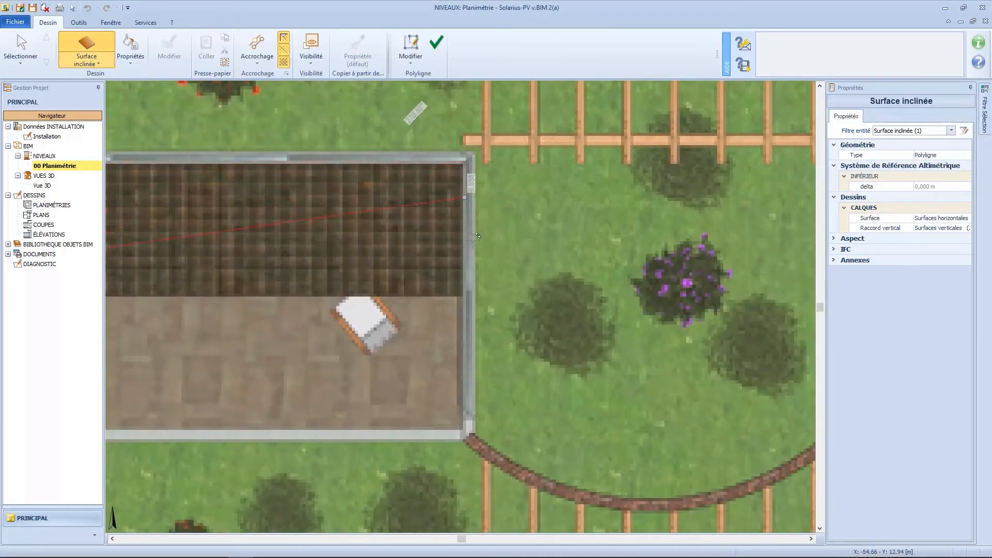
pyautogui.doubleClick(467, 285)
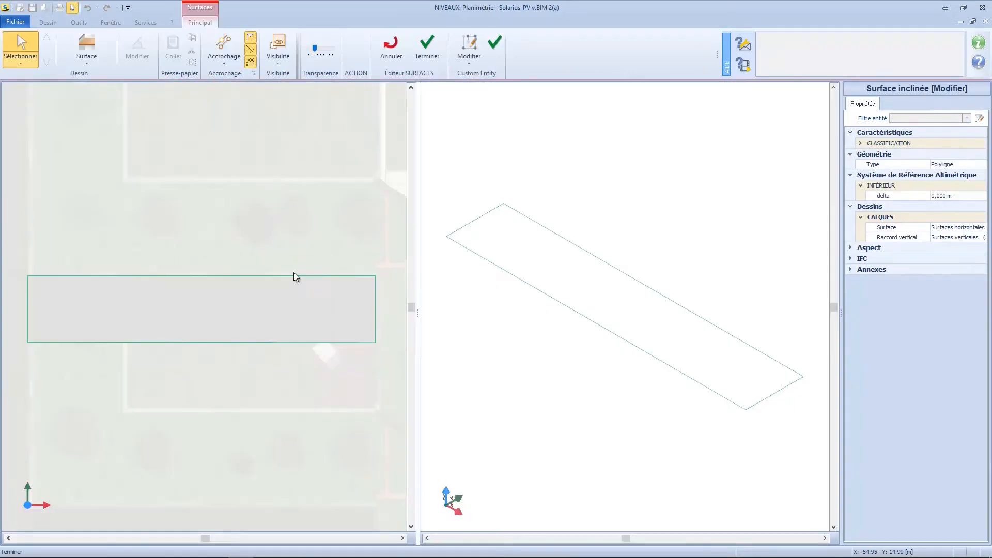
# Draw a four-point surface in the surface editor by snapping to the outline's corners, about 13 by 2.5 m
pyautogui.click(87, 49)
pyautogui.click(27, 342)
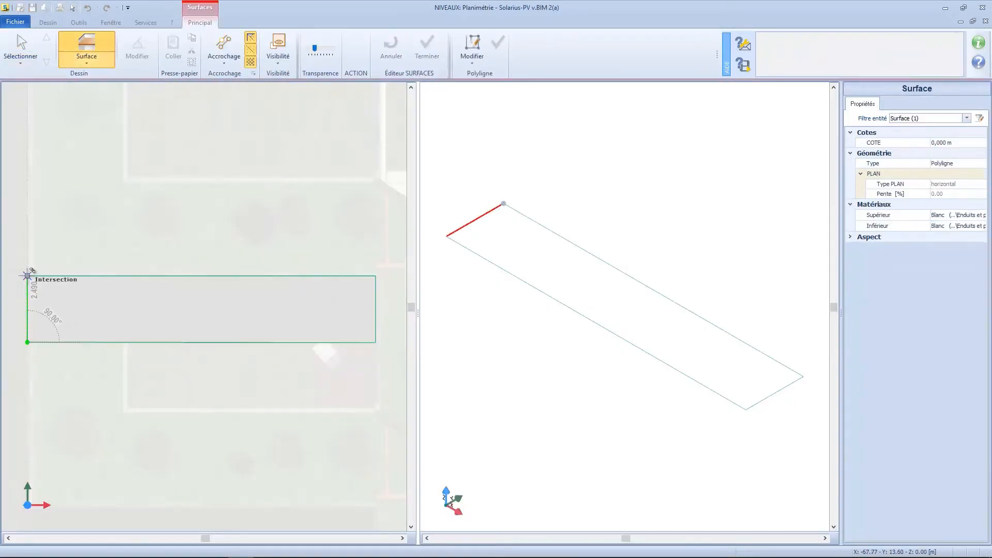
pyautogui.click(28, 276)
pyautogui.click(375, 276)
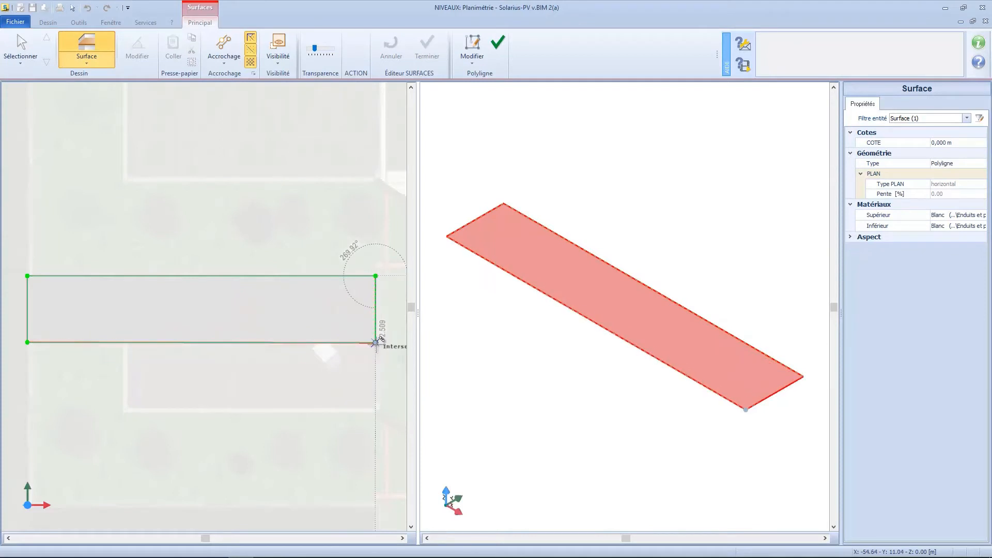
pyautogui.click(376, 342)
pyautogui.click(498, 44)
# Draw a second rectangular surface about 2.5 m deep over the middle roof strip of the left building
pyautogui.scroll(-2, 269, 354)
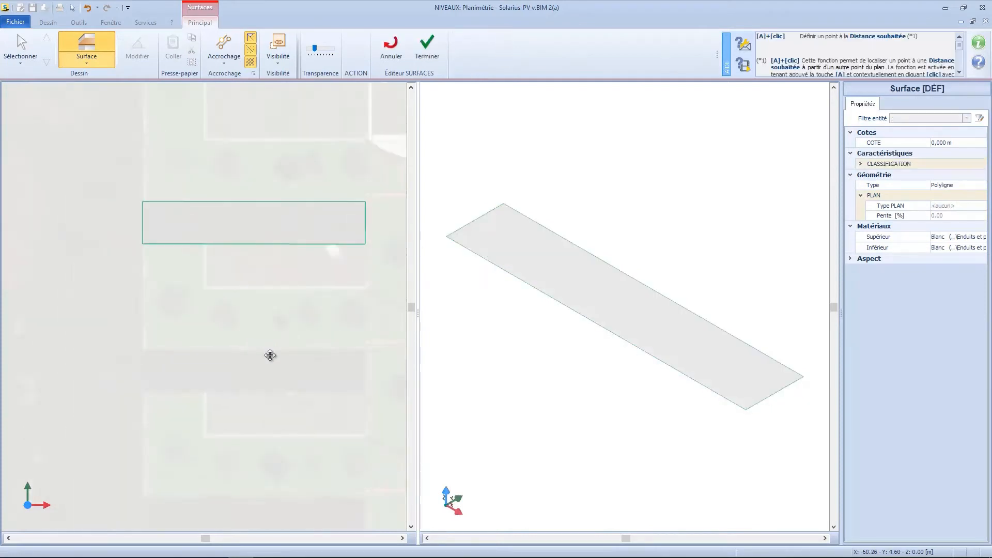
pyautogui.scroll(5, 38, 359)
pyautogui.click(68, 369)
pyautogui.click(67, 283)
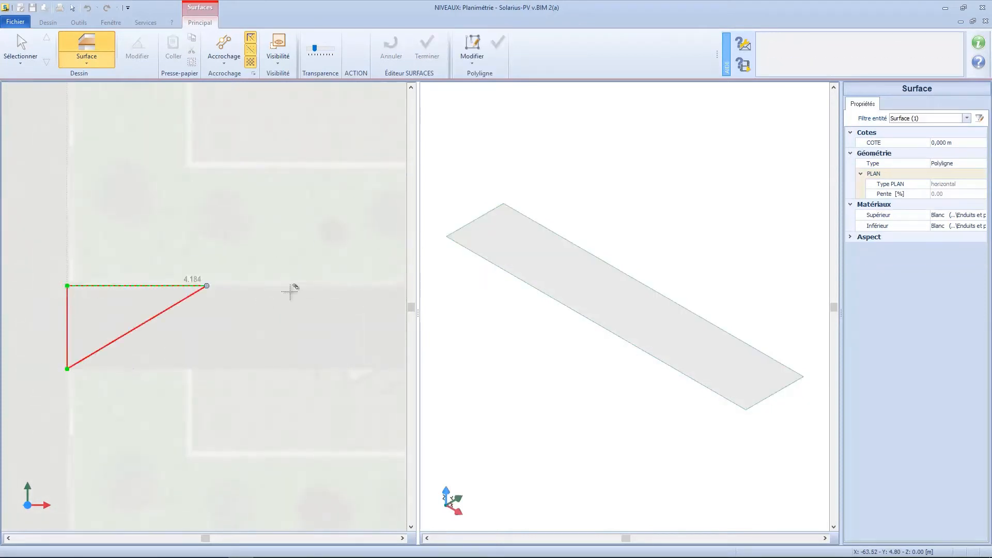
pyautogui.click(260, 314)
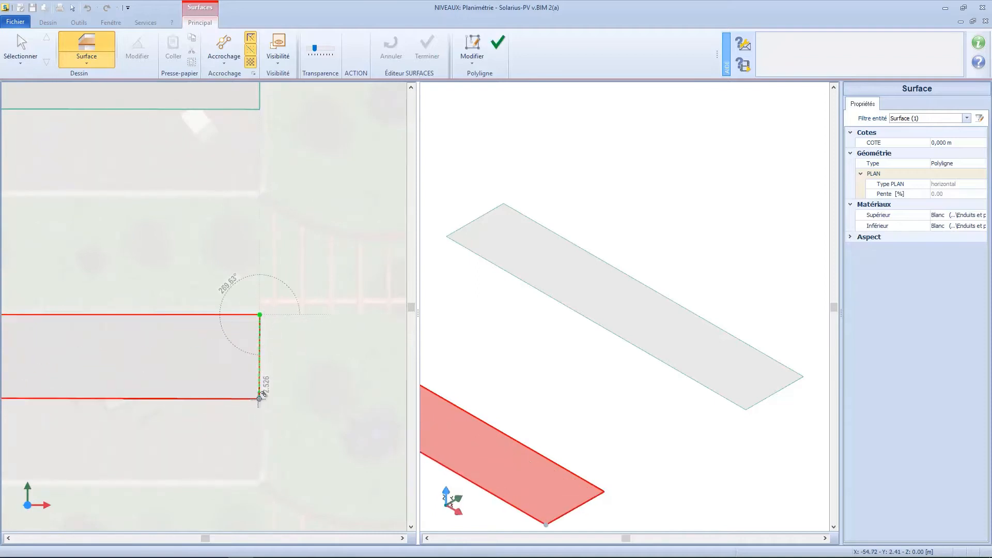
pyautogui.moveTo(261, 394); pyautogui.dragTo(366, 356, button='middle')
pyautogui.click(360, 362)
pyautogui.scroll(-2, 67, 347)
pyautogui.moveTo(73, 348); pyautogui.dragTo(152, 403, button='middle')
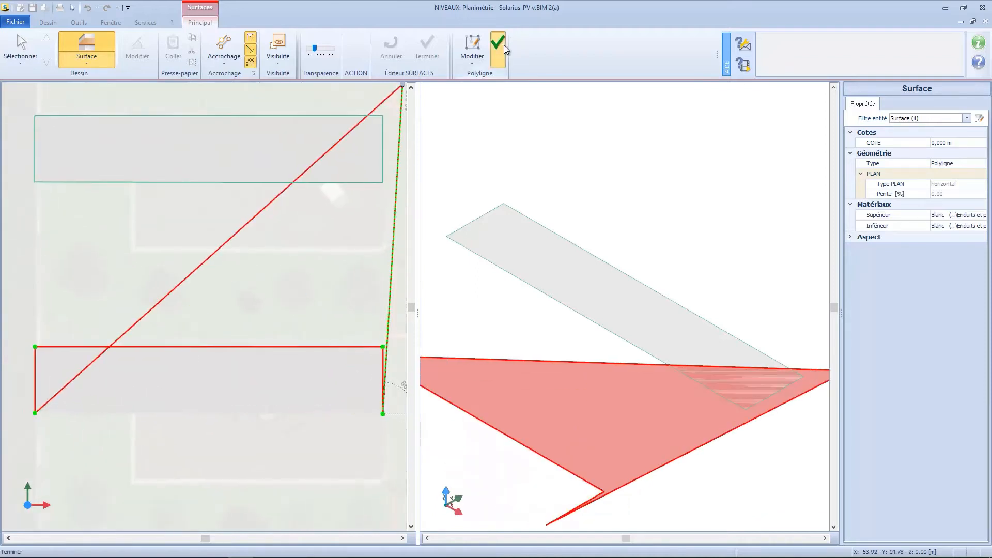
pyautogui.click(499, 42)
# Draw a third rectangular surface about 2.7 m deep over the lowest roof strip of the left building
pyautogui.moveTo(131, 512); pyautogui.dragTo(135, 248, button='middle')
pyautogui.click(39, 342)
pyautogui.click(40, 273)
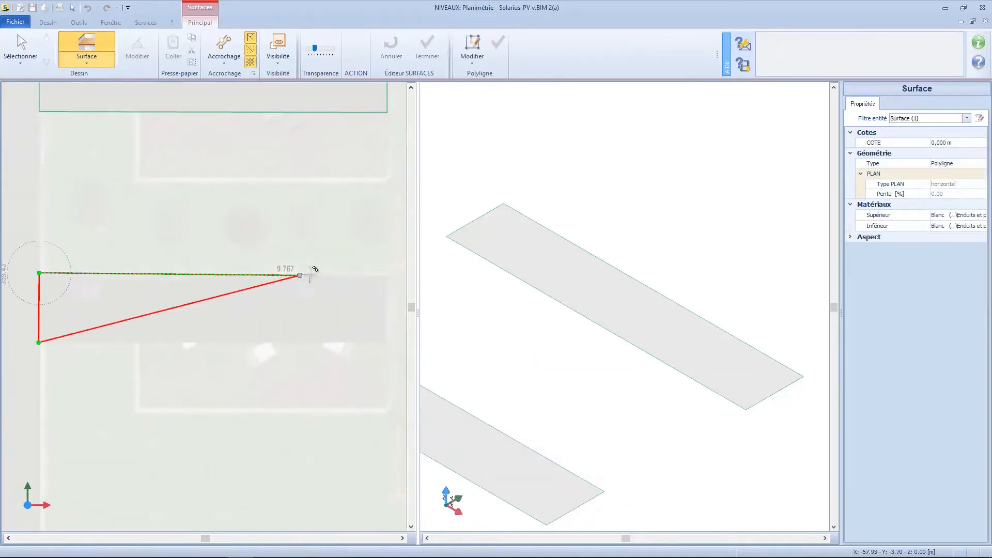
pyautogui.click(388, 272)
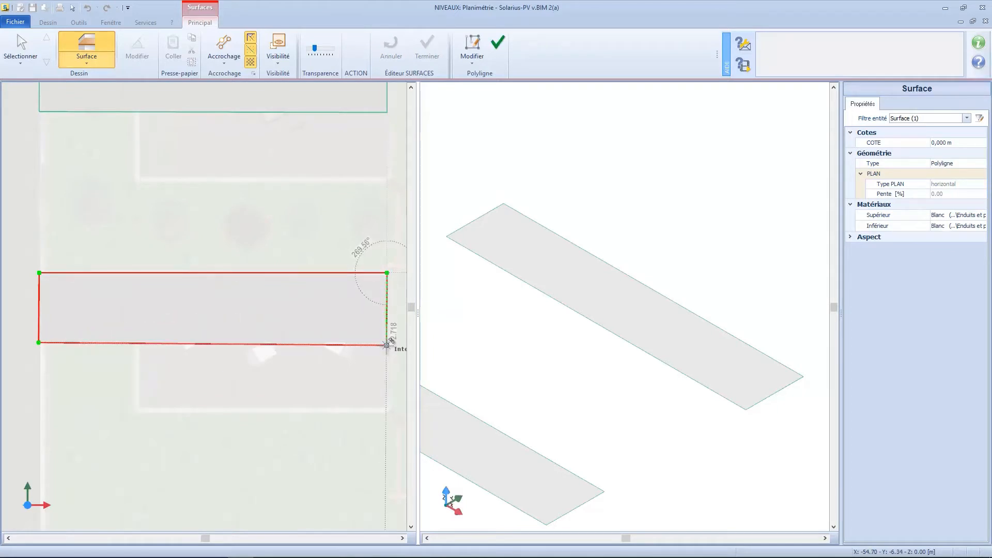
pyautogui.doubleClick(330, 328)
# Draw a fourth rectangular surface over the roof strip of the right building and end surface drawing
pyautogui.scroll(-2, 370, 195)
pyautogui.scroll(-2, 693, 277)
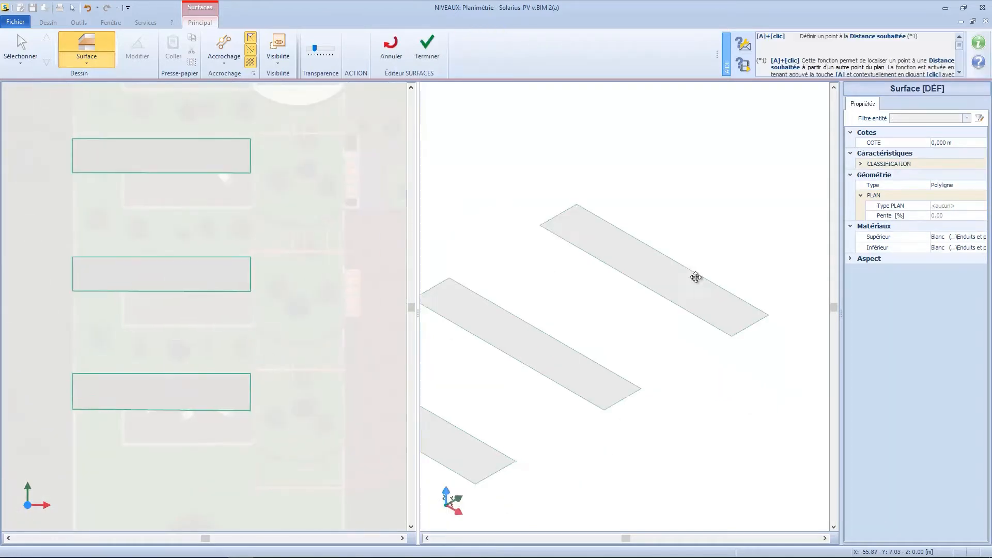
pyautogui.moveTo(693, 278); pyautogui.dragTo(658, 341, button='middle')
pyautogui.scroll(6, 339, 347)
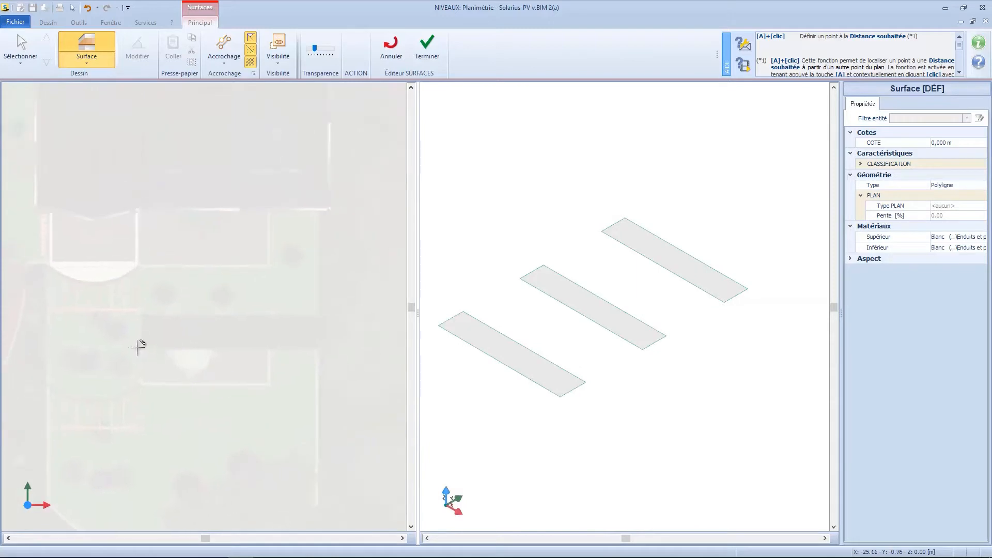
pyautogui.click(144, 351)
pyautogui.click(147, 239)
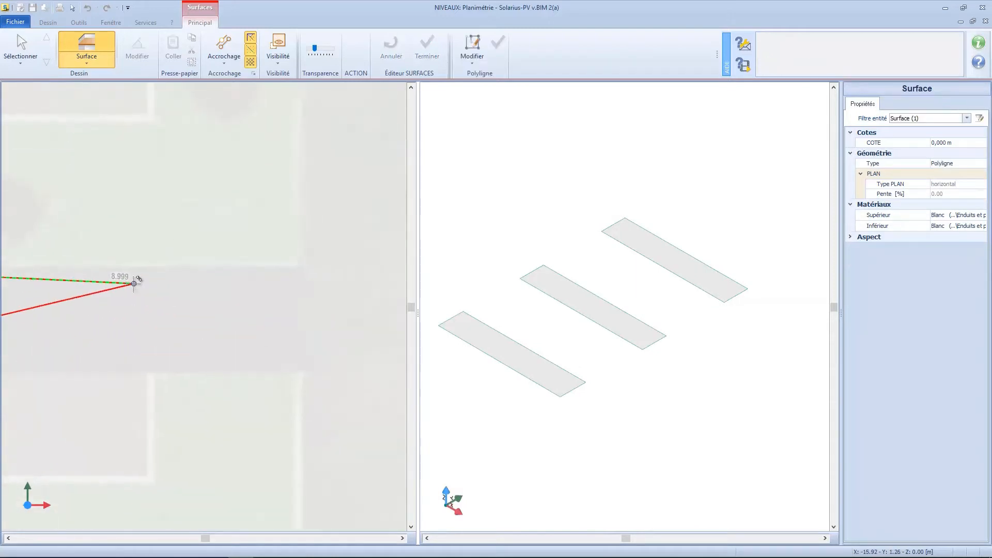
pyautogui.click(303, 265)
pyautogui.click(304, 373)
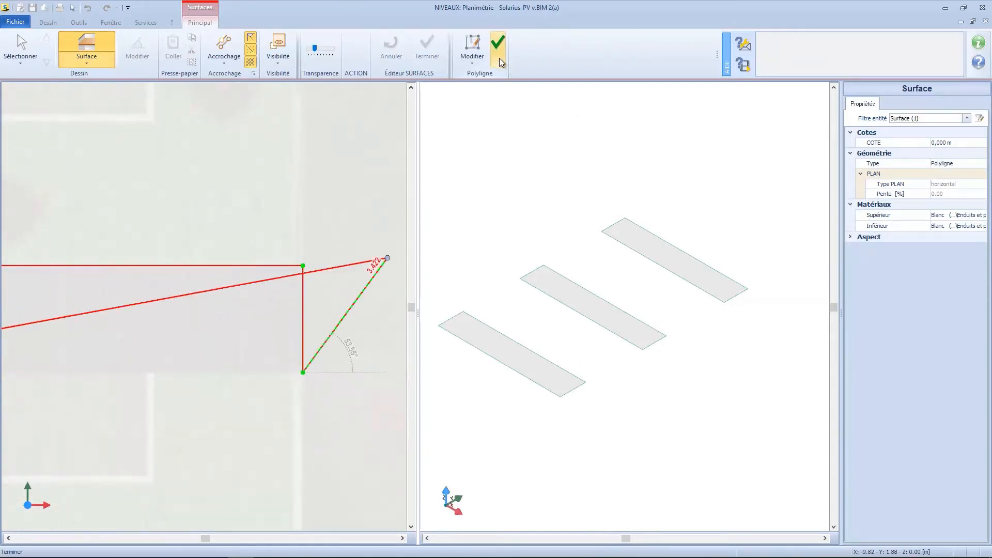
pyautogui.click(499, 54)
pyautogui.moveTo(671, 489); pyautogui.dragTo(493, 408, button='middle')
pyautogui.scroll(-3, 499, 383)
pyautogui.moveTo(500, 384); pyautogui.dragTo(589, 353, button='middle')
pyautogui.press('space')
# Give the left building's uppermost surface a "ligne de pente" plane from its upper-left to its lower-left corner with a 25% slope
pyautogui.scroll(-6, 155, 290)
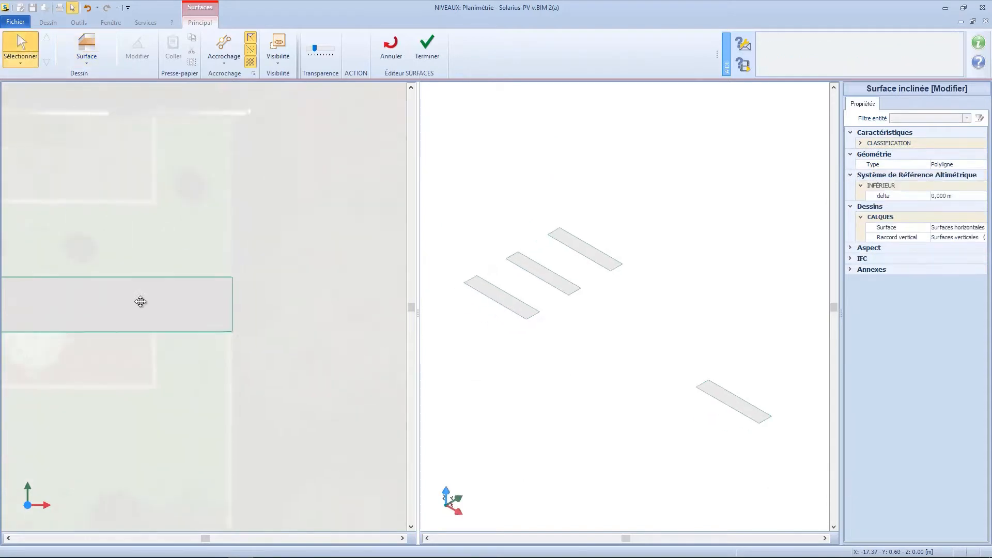
pyautogui.moveTo(141, 301); pyautogui.dragTo(250, 354, button='middle')
pyautogui.moveTo(20, 375); pyautogui.dragTo(403, 446, button='middle')
pyautogui.click(188, 288)
pyautogui.scroll(1, 221, 319)
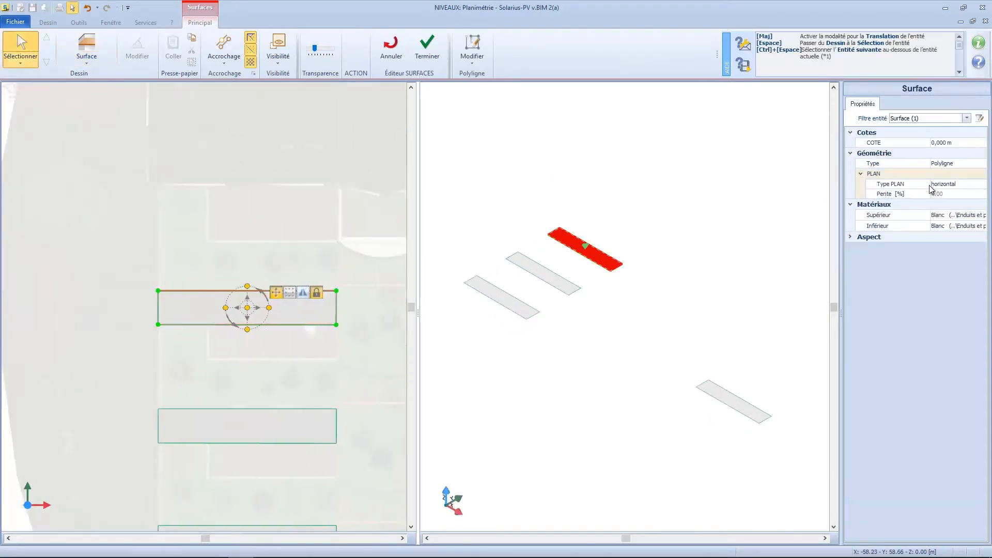
pyautogui.click(956, 184)
pyautogui.click(951, 202)
pyautogui.moveTo(118, 268); pyautogui.dragTo(64, 242)
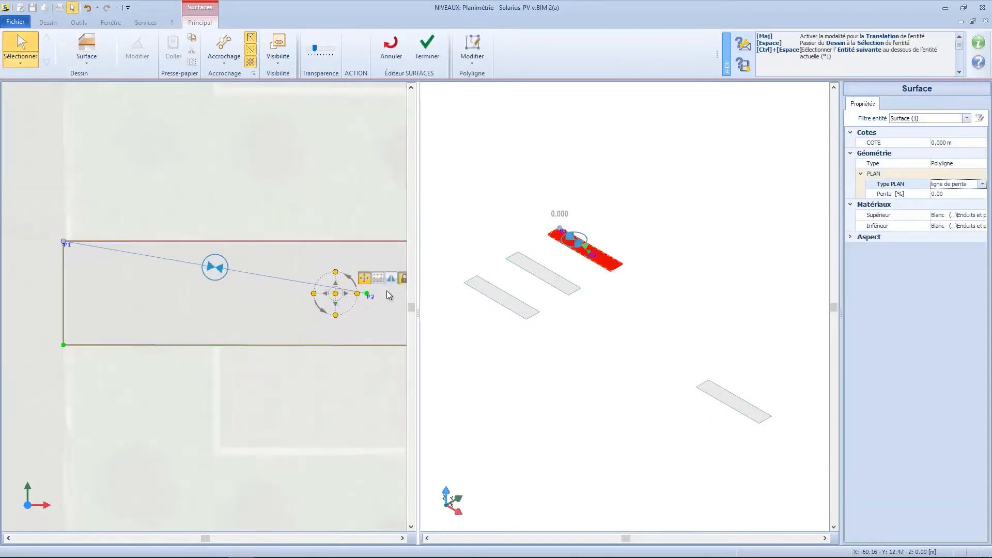
pyautogui.moveTo(367, 293); pyautogui.dragTo(63, 344)
pyautogui.click(949, 194)
pyautogui.write('30')
pyautogui.press('Return')
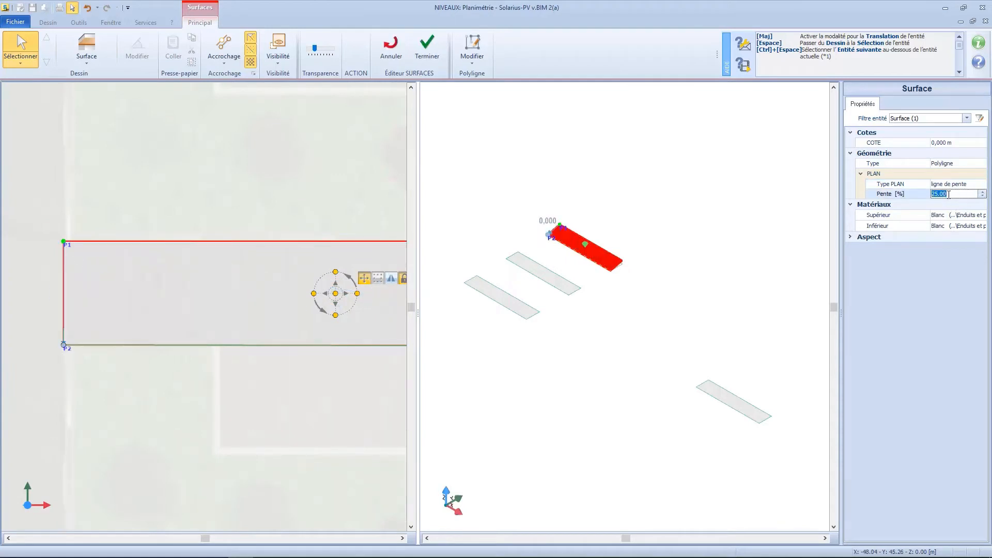
# Give the left building's middle surface a "ligne de pente" plane running from its upper-left to its lower-left corner
pyautogui.moveTo(332, 386); pyautogui.dragTo(353, 206, button='middle')
pyautogui.moveTo(263, 383); pyautogui.dragTo(227, 304, button='middle')
pyautogui.click(243, 351)
pyautogui.click(954, 185)
pyautogui.click(950, 200)
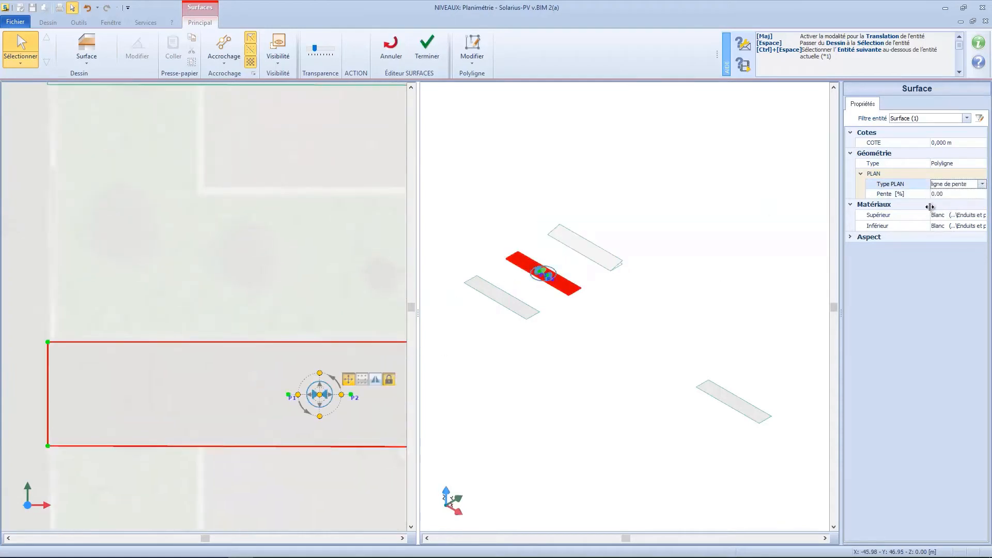
pyautogui.moveTo(289, 394); pyautogui.dragTo(49, 342)
pyautogui.scroll(5, 41, 459)
pyautogui.moveTo(351, 395); pyautogui.dragTo(68, 420)
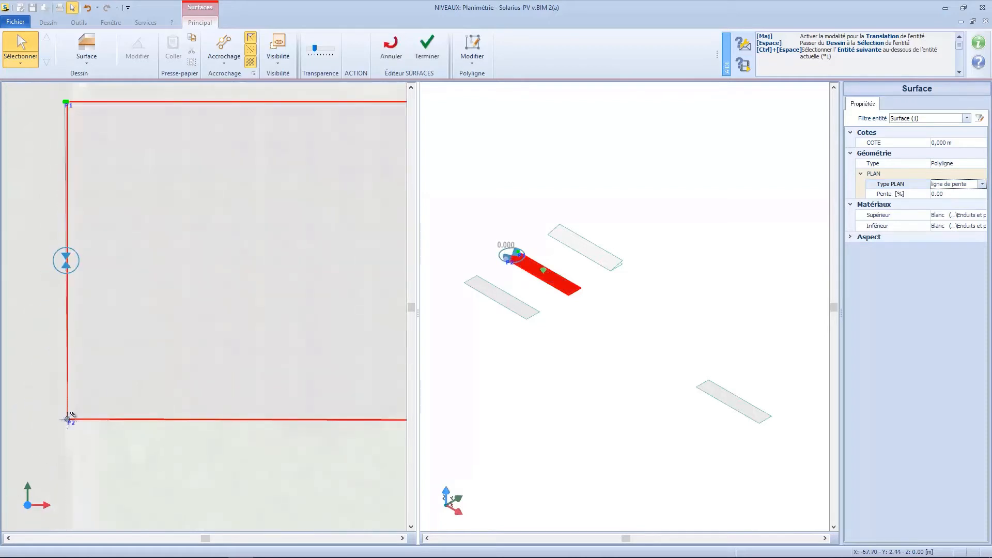
pyautogui.click(67, 102)
pyautogui.scroll(-3, 155, 186)
pyautogui.moveTo(158, 192); pyautogui.dragTo(81, 161, button='middle')
pyautogui.scroll(-3, 81, 161)
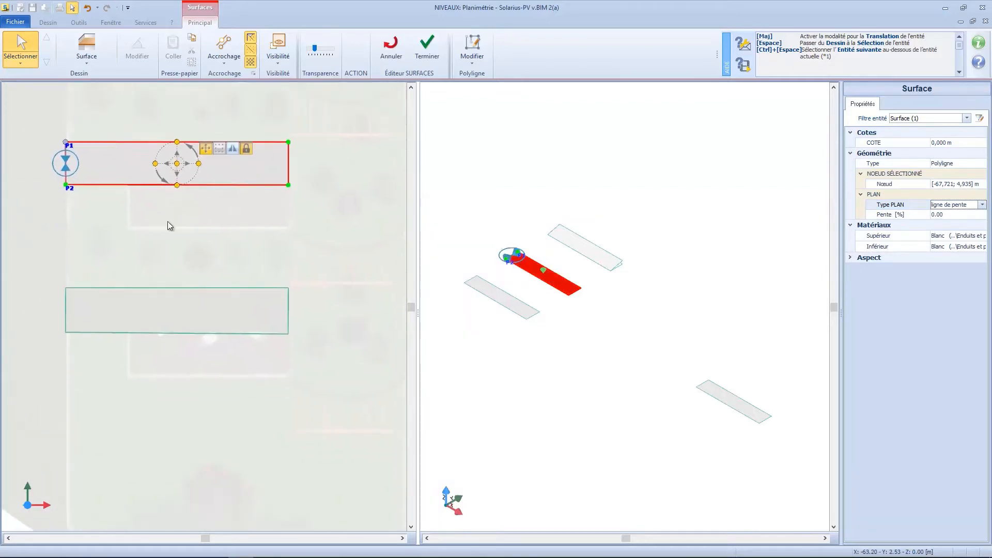
# Set the slope of the left building's middle surface to 25%
pyautogui.click(168, 223)
pyautogui.click(483, 291)
pyautogui.click(728, 180)
pyautogui.click(527, 264)
pyautogui.click(949, 195)
pyautogui.write('25')
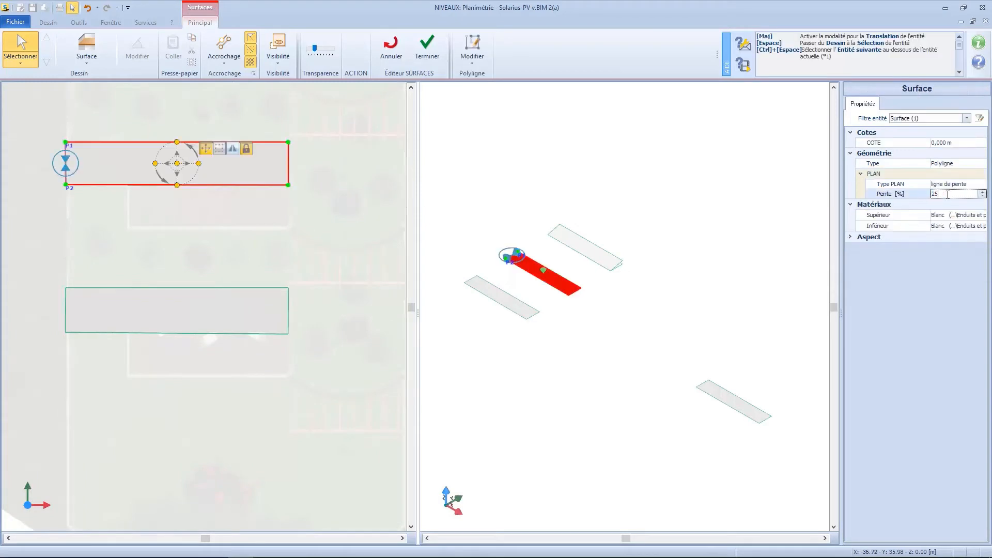
pyautogui.press('Return')
# Give the left building's lowest surface a "ligne de pente" plane from its upper-left to its lower-left corner with a 25% slope
pyautogui.click(515, 317)
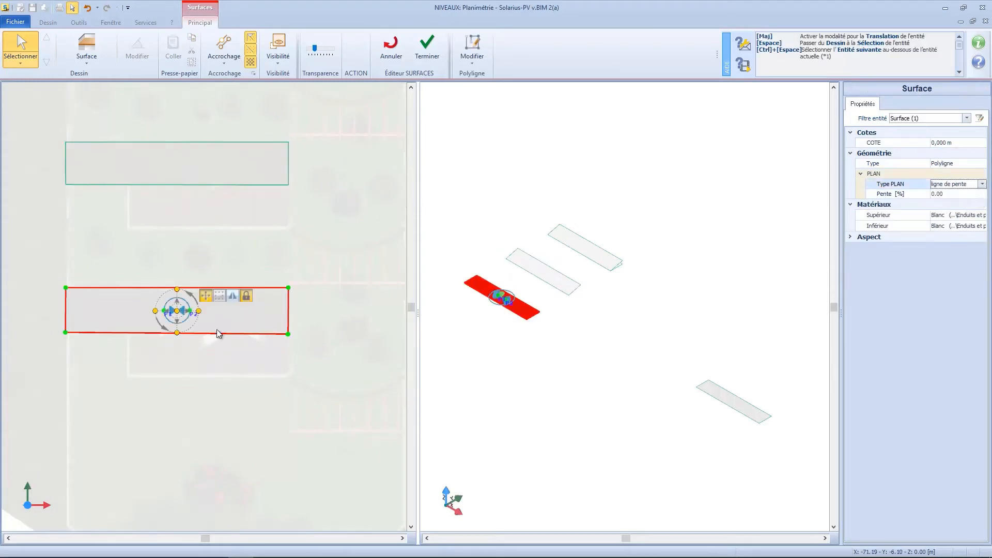
pyautogui.scroll(3, 216, 330)
pyautogui.click(65, 237)
pyautogui.moveTo(290, 303); pyautogui.dragTo(187, 297, button='middle')
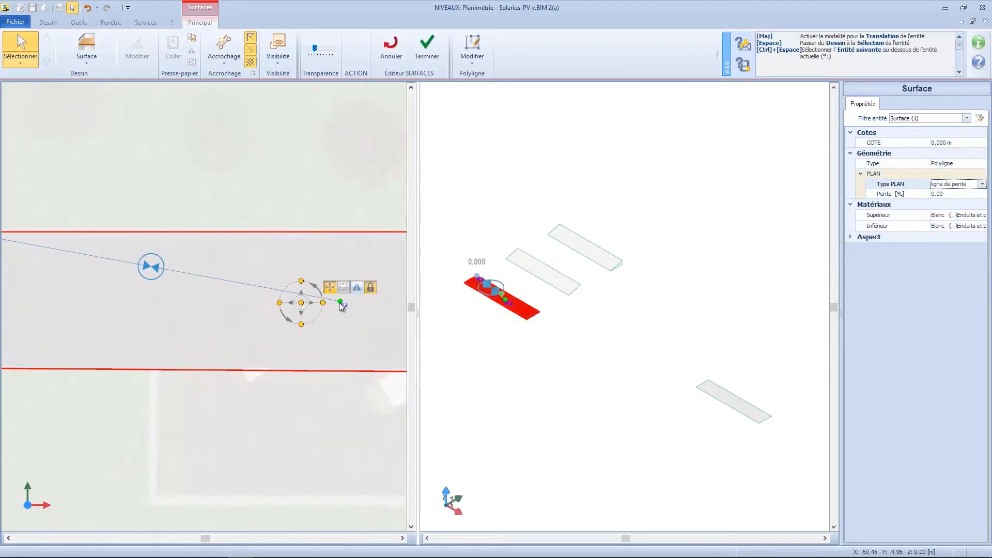
pyautogui.click(340, 304)
pyautogui.moveTo(125, 352); pyautogui.dragTo(326, 319, button='middle')
pyautogui.scroll(3, 162, 333)
pyautogui.click(164, 330)
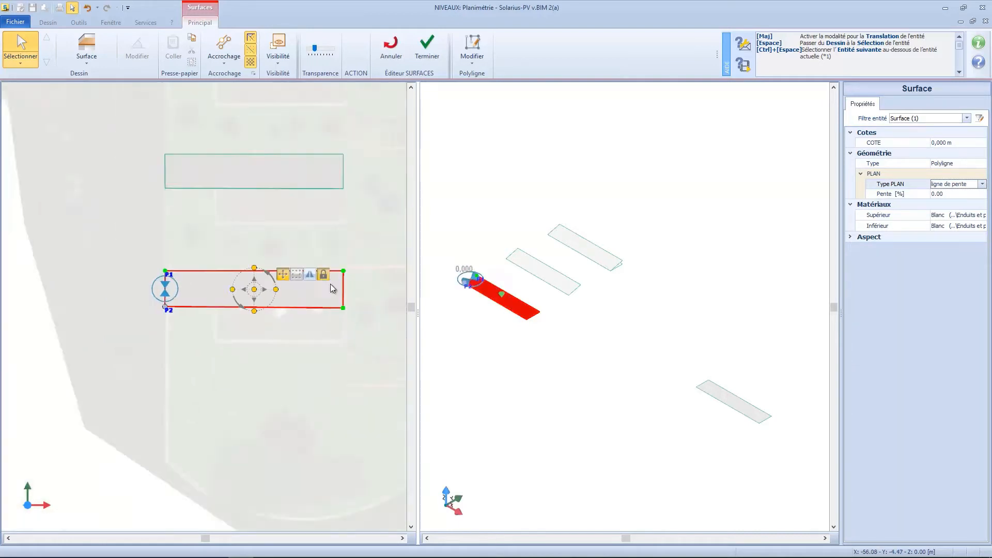
pyautogui.click(953, 194)
pyautogui.write('25')
pyautogui.press('Return')
# Select the right building's surface and set its plane type to "ligne de pente"
pyautogui.moveTo(664, 306); pyautogui.dragTo(622, 288, button='middle')
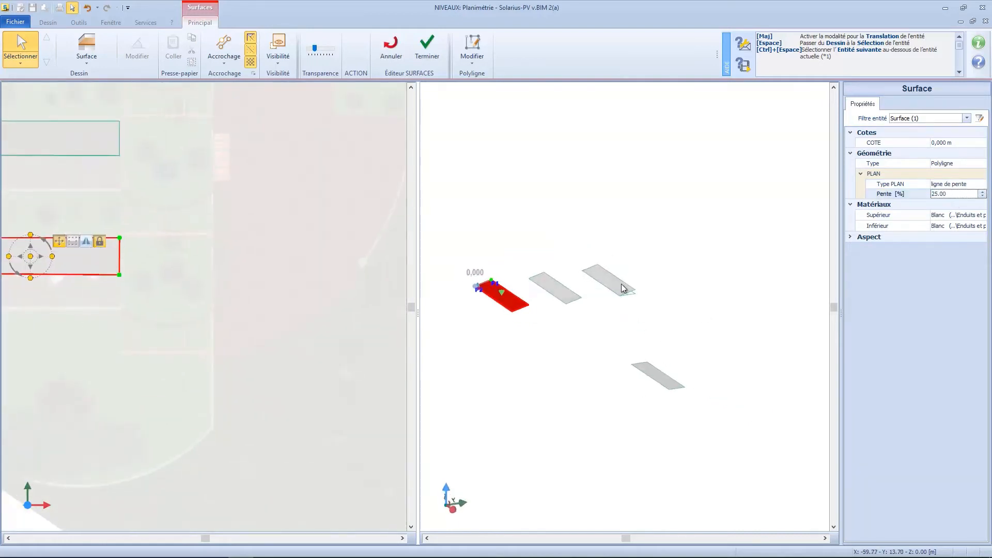
pyautogui.click(623, 286)
pyautogui.click(571, 293)
pyautogui.click(503, 296)
pyautogui.moveTo(622, 370); pyautogui.dragTo(549, 326, button='middle')
pyautogui.click(689, 316)
pyautogui.scroll(-3, 259, 300)
pyautogui.moveTo(393, 279); pyautogui.dragTo(253, 346, button='middle')
pyautogui.scroll(3, 243, 333)
pyautogui.click(945, 184)
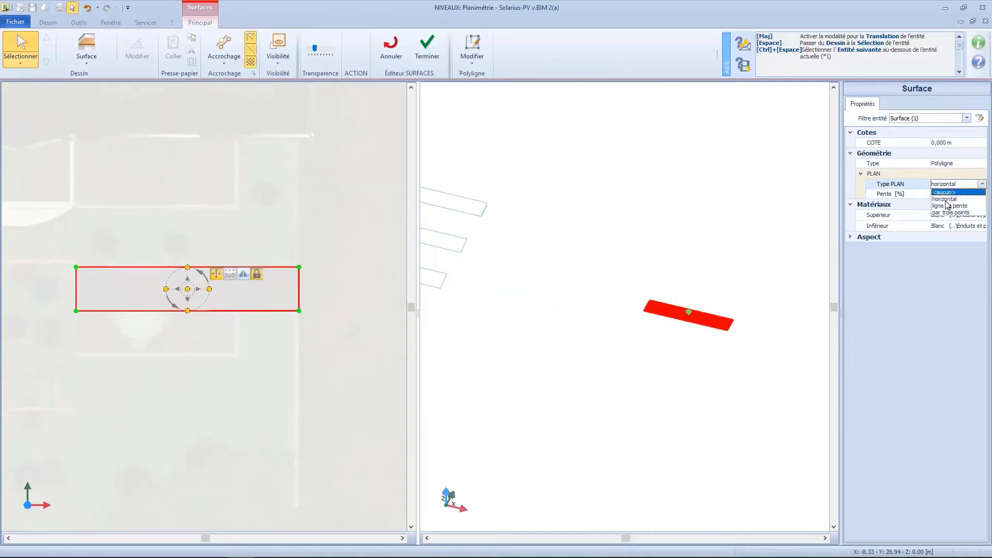
pyautogui.click(948, 199)
# Run the slope line of the right building's surface from its upper-left to its lower-left corner
pyautogui.scroll(2, 211, 302)
pyautogui.scroll(1, 210, 302)
pyautogui.click(150, 273)
pyautogui.moveTo(57, 272); pyautogui.dragTo(248, 314, button='middle')
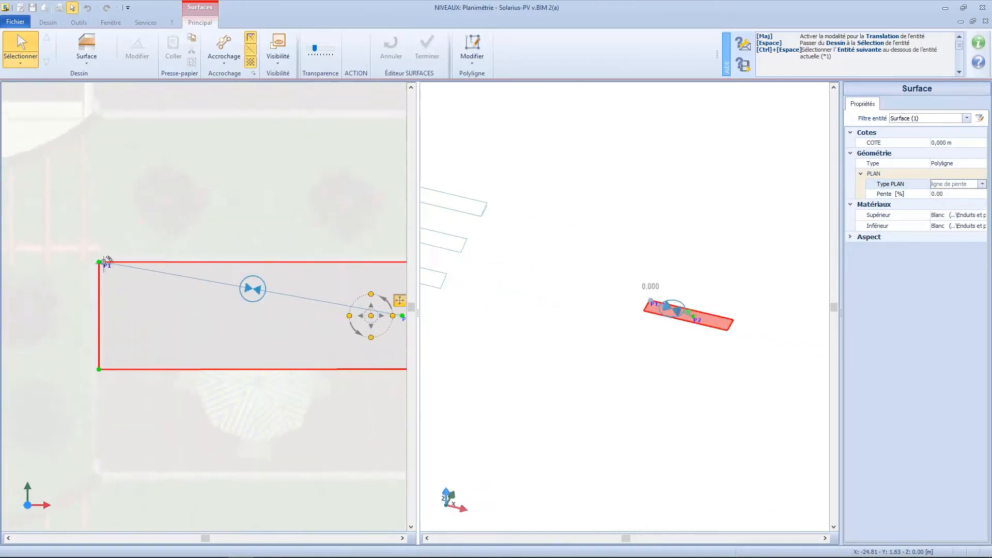
pyautogui.click(99, 263)
pyautogui.moveTo(385, 320); pyautogui.dragTo(252, 308, button='middle')
pyautogui.click(343, 319)
pyautogui.click(39, 371)
pyautogui.scroll(-3, 191, 298)
# Set the slope of the right building's surface to 25% and finish editing the surfaces
pyautogui.click(948, 195)
pyautogui.write('25')
pyautogui.press('Return')
pyautogui.scroll(-2, 344, 254)
pyautogui.scroll(-2, 644, 267)
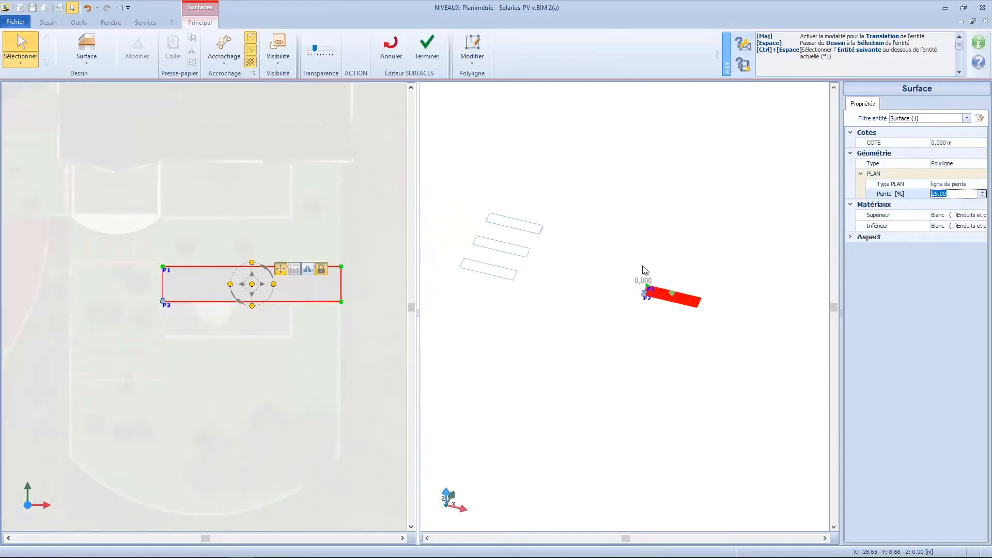
pyautogui.click(637, 306)
pyautogui.moveTo(635, 312); pyautogui.dragTo(644, 329, button='middle')
pyautogui.scroll(-3, 320, 290)
pyautogui.moveTo(126, 251); pyautogui.dragTo(194, 298, button='middle')
pyautogui.click(430, 47)
# Start the assisted design of the left building's uppermost photovoltaic field in the 3D view, keeping fixed modules coplanar with the surface
pyautogui.scroll(-5, 498, 213)
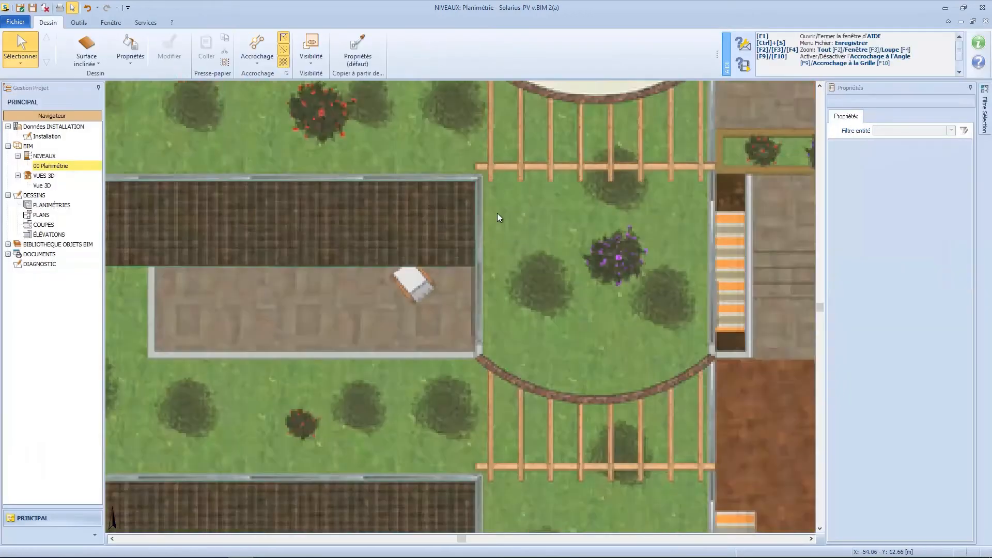
pyautogui.moveTo(551, 232); pyautogui.dragTo(322, 168, button='middle')
pyautogui.scroll(-1, 336, 196)
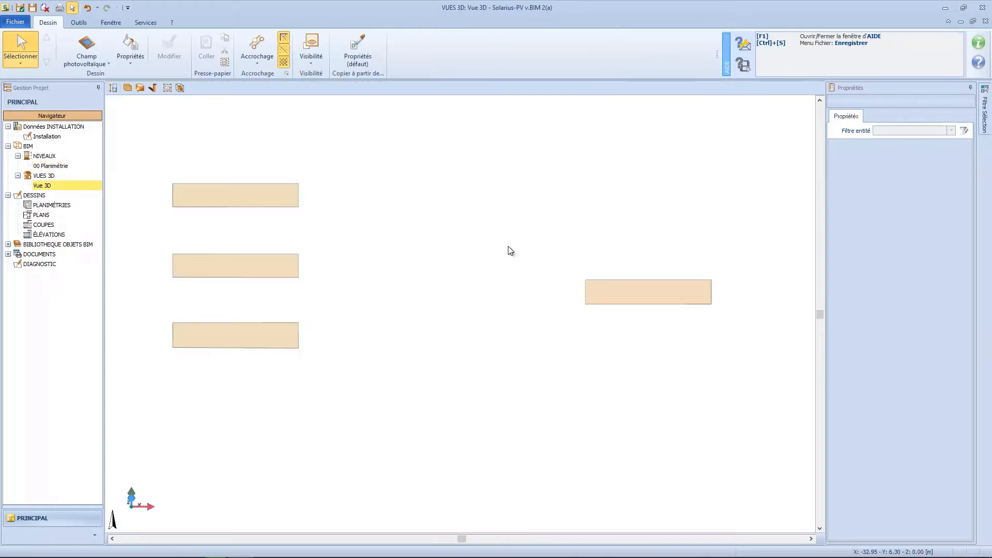
pyautogui.moveTo(511, 251)
pyautogui.mouseDown(button='middle')
pyautogui.moveTo(503, 237)
pyautogui.moveTo(505, 248)
pyautogui.mouseUp(button='middle')
pyautogui.click(276, 196)
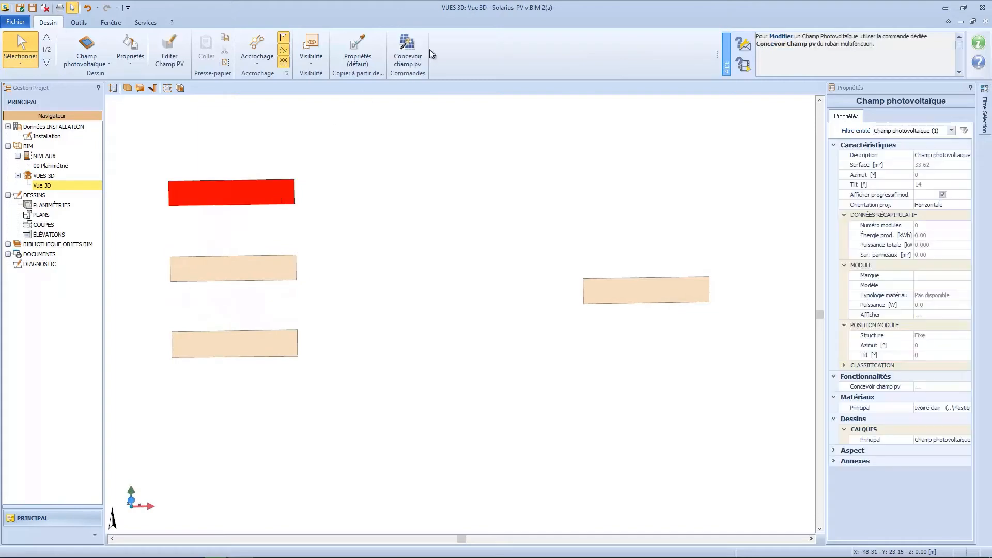
pyautogui.click(407, 49)
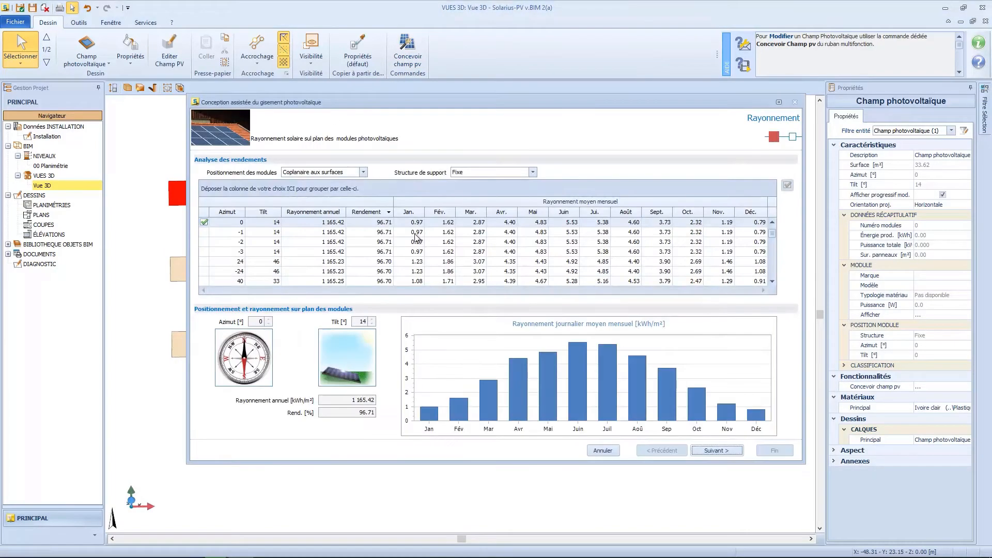
pyautogui.click(715, 451)
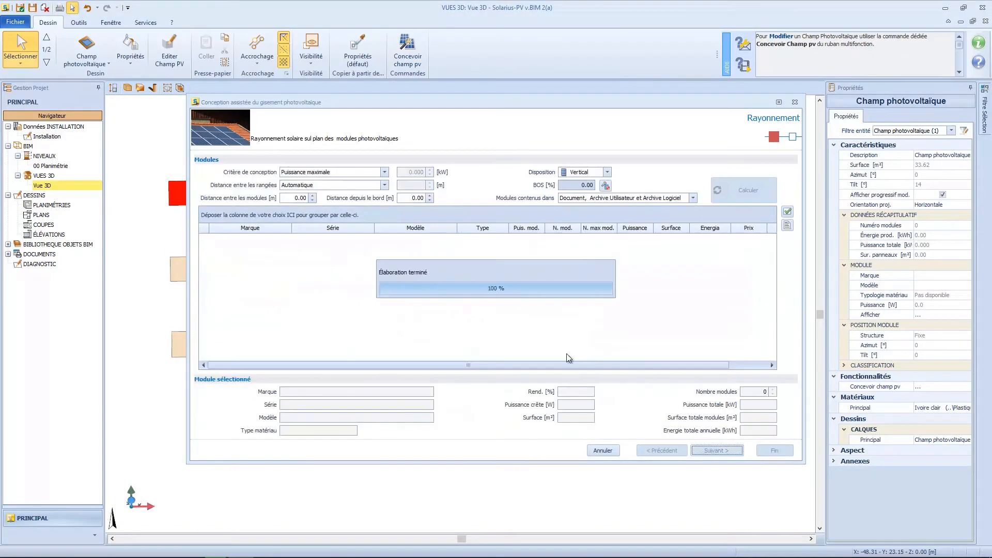
# Filter the module list to modules with a power equal to 300 W
pyautogui.click(542, 228)
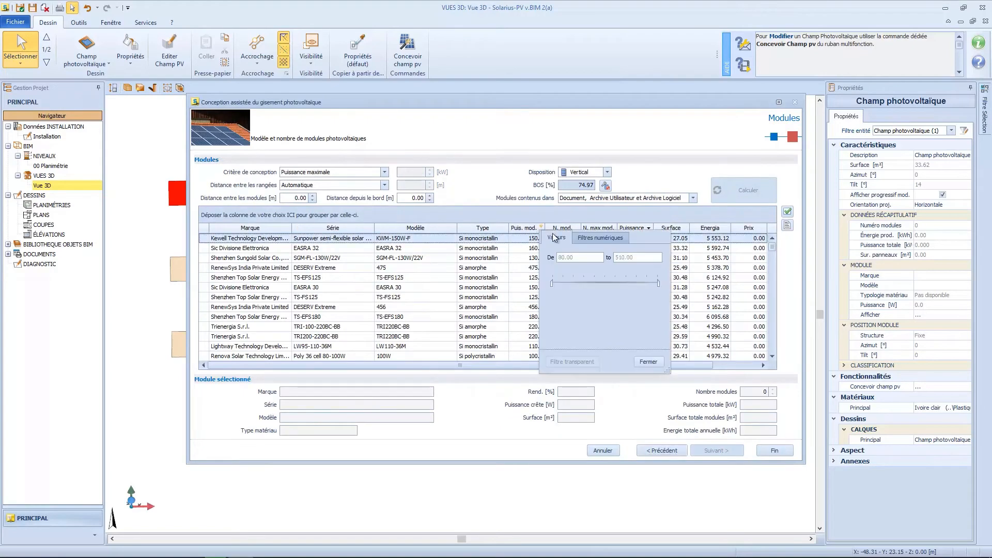
pyautogui.click(591, 238)
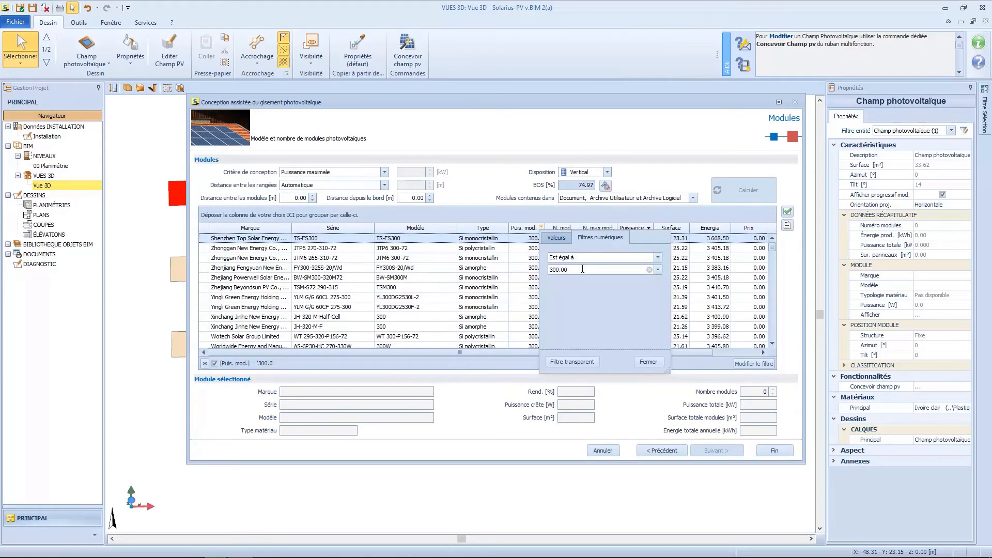
pyautogui.click(648, 363)
# Choose the Worldwide Energy and Manufacturing AS-6P30-HC 270-330W module, model 300W, set the module count to 12 and finish the field design
pyautogui.click(533, 279)
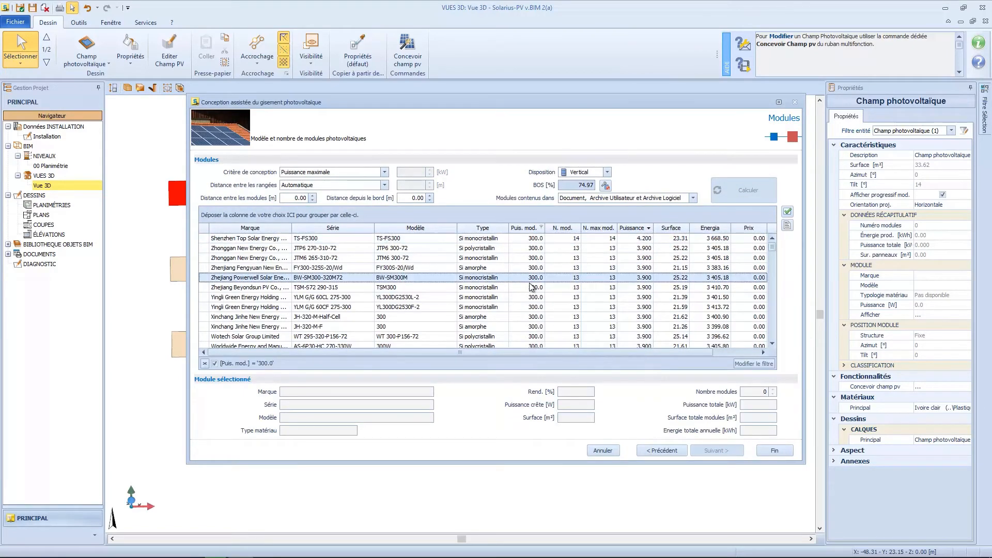
pyautogui.scroll(-1, 531, 282)
pyautogui.click(517, 318)
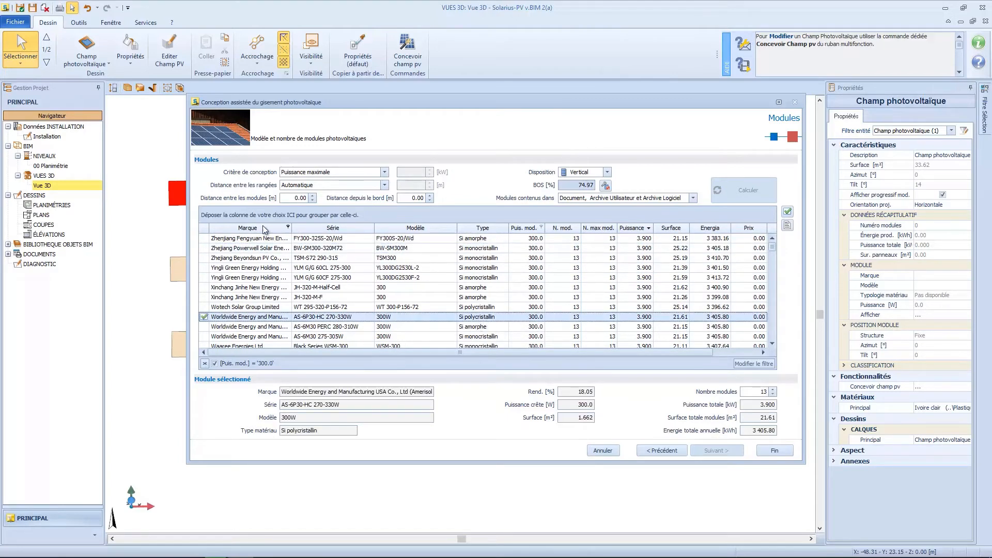
pyautogui.click(773, 395)
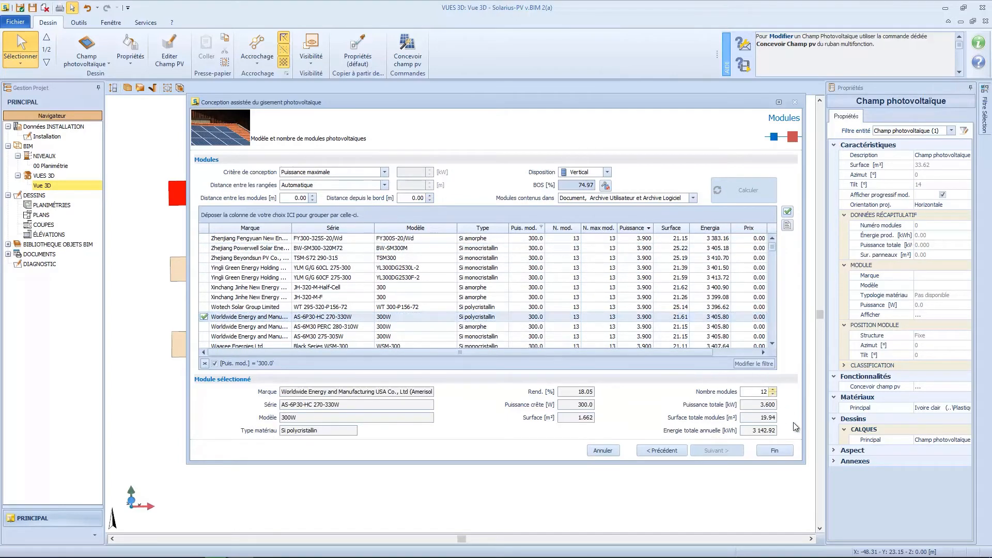
pyautogui.click(774, 450)
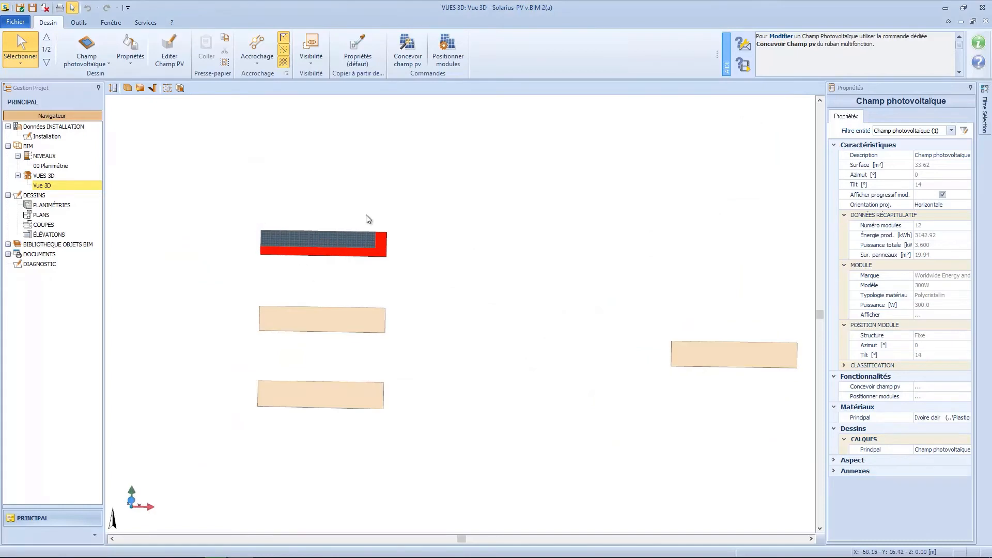
# Redesign the left building's middle photovoltaic field with 12 modules of the same AS-6P30-HC type
pyautogui.click(169, 301)
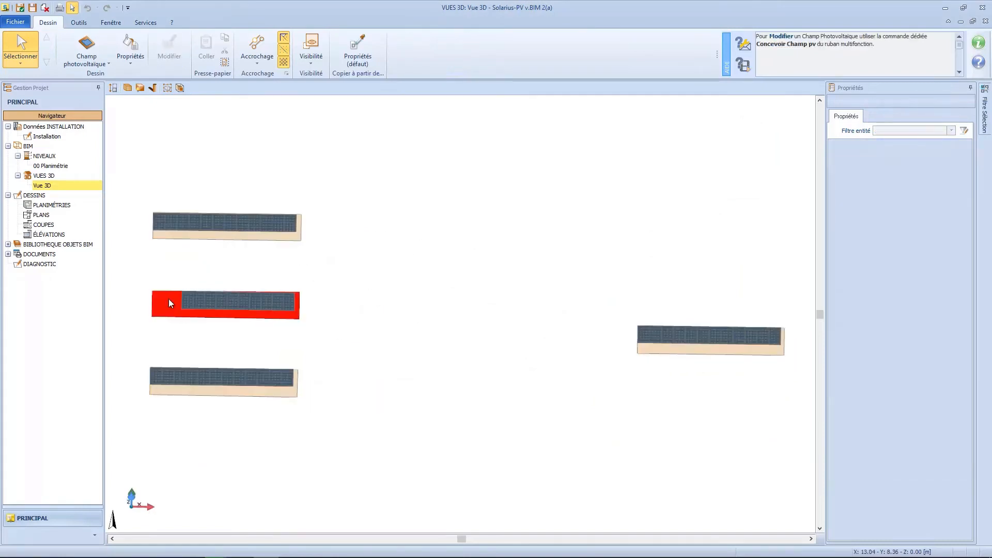
pyautogui.moveTo(198, 357); pyautogui.dragTo(278, 303, button='middle')
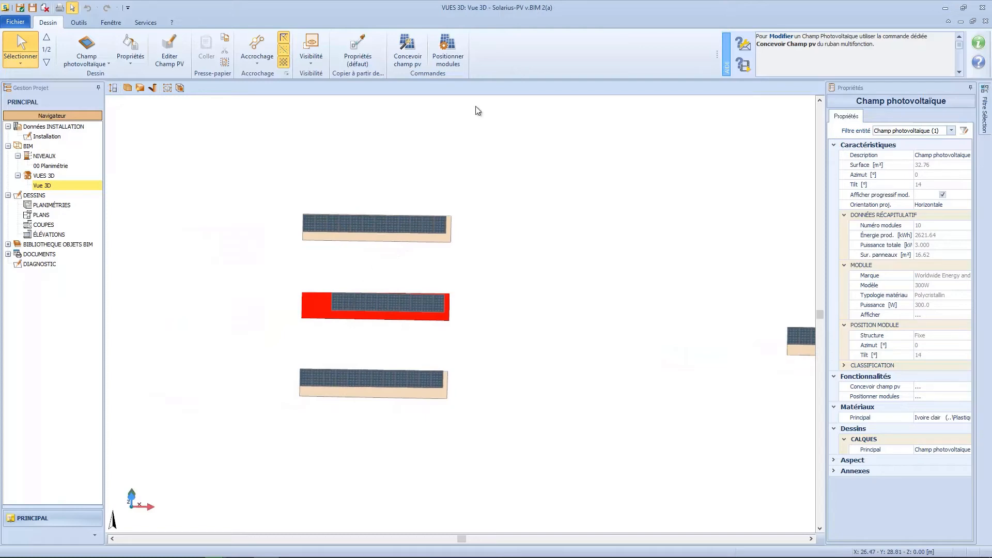
pyautogui.click(408, 52)
pyautogui.click(716, 451)
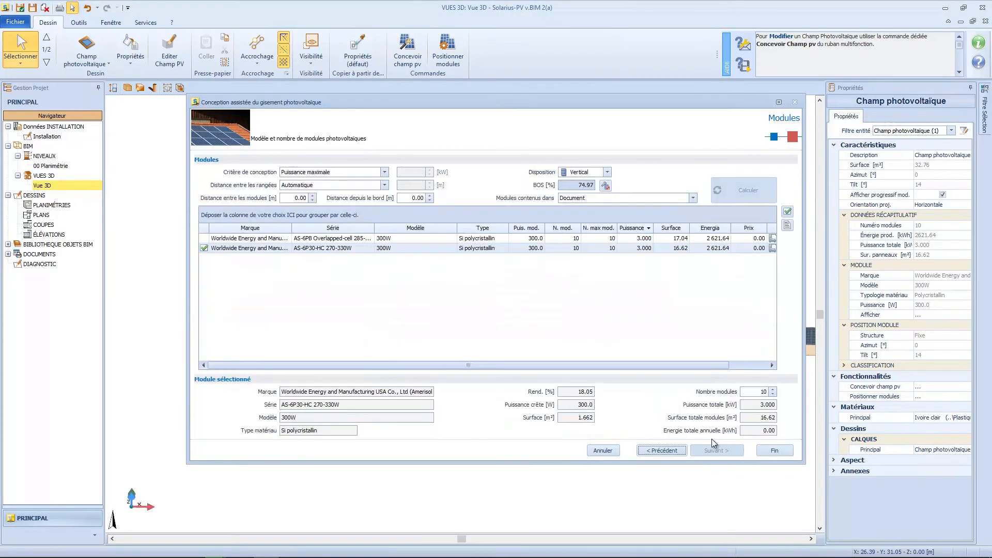
pyautogui.click(771, 450)
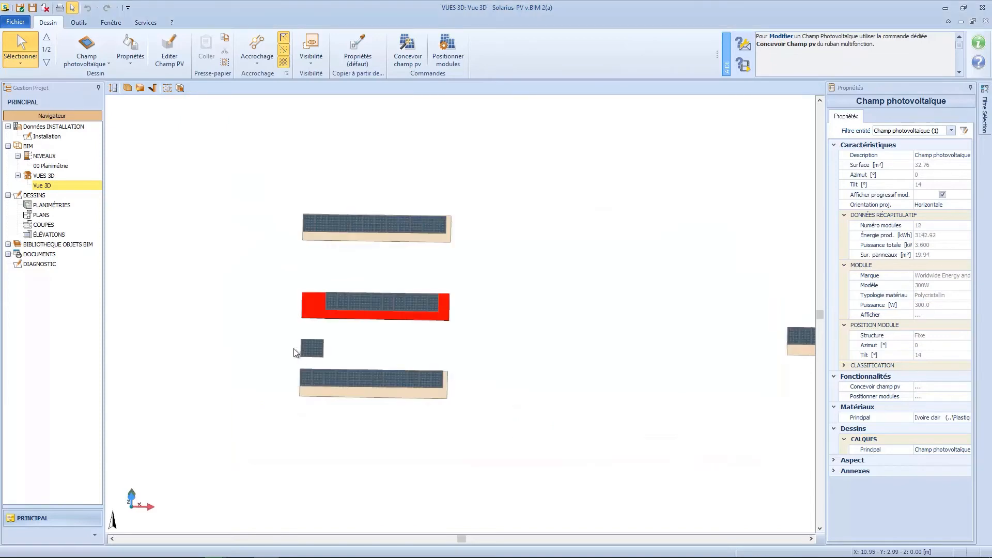
# Select the right one of the two detached modules below the middle field and display it in plan
pyautogui.scroll(5, 294, 348)
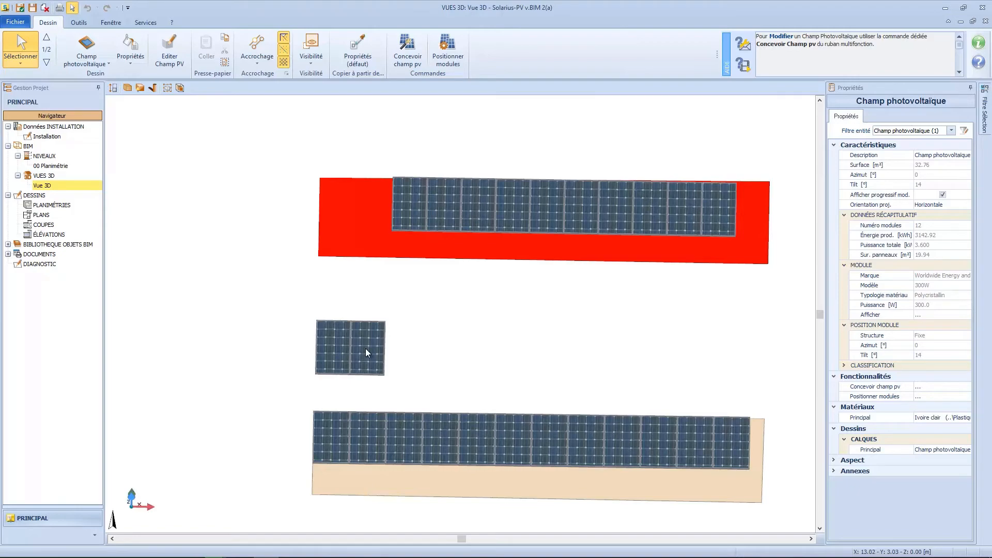
pyautogui.click(365, 349)
pyautogui.rightClick(375, 331)
pyautogui.moveTo(410, 402)
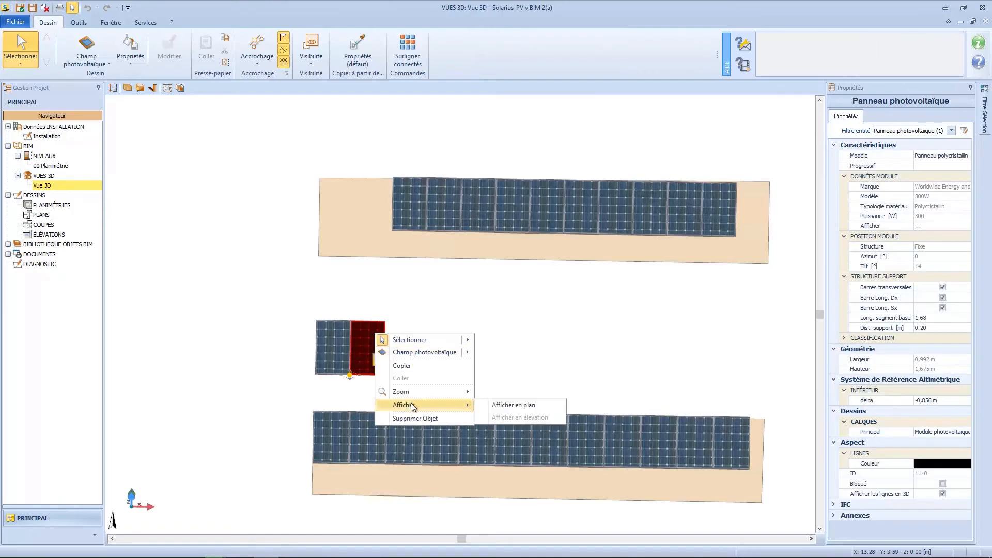
pyautogui.click(491, 405)
pyautogui.scroll(-4, 389, 359)
pyautogui.scroll(2, 380, 352)
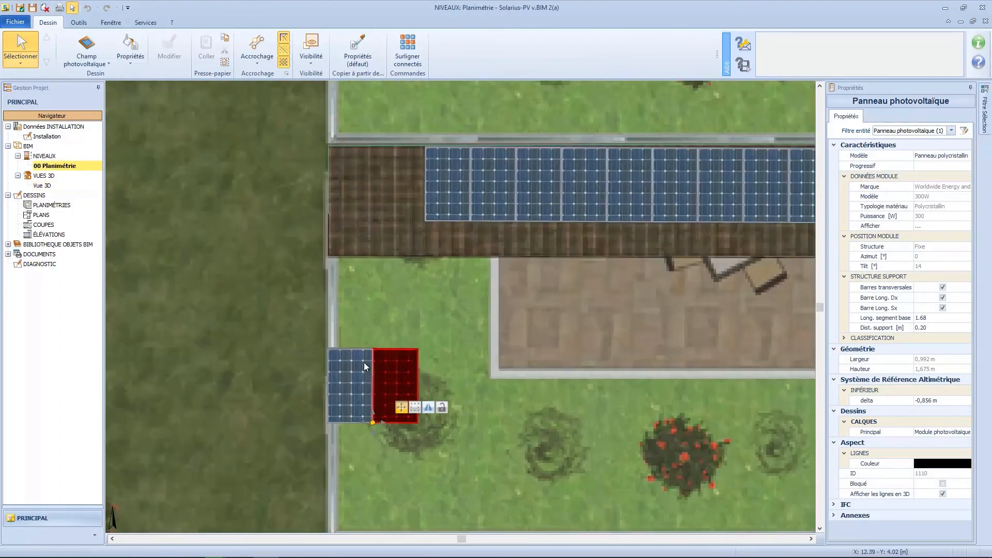
# Add the other detached module to the selection and move both by their lower-right corner against the left end of the middle module row
pyautogui.keyDown('shift'); pyautogui.click(356, 397); pyautogui.keyUp('shift')
pyautogui.click(445, 376)
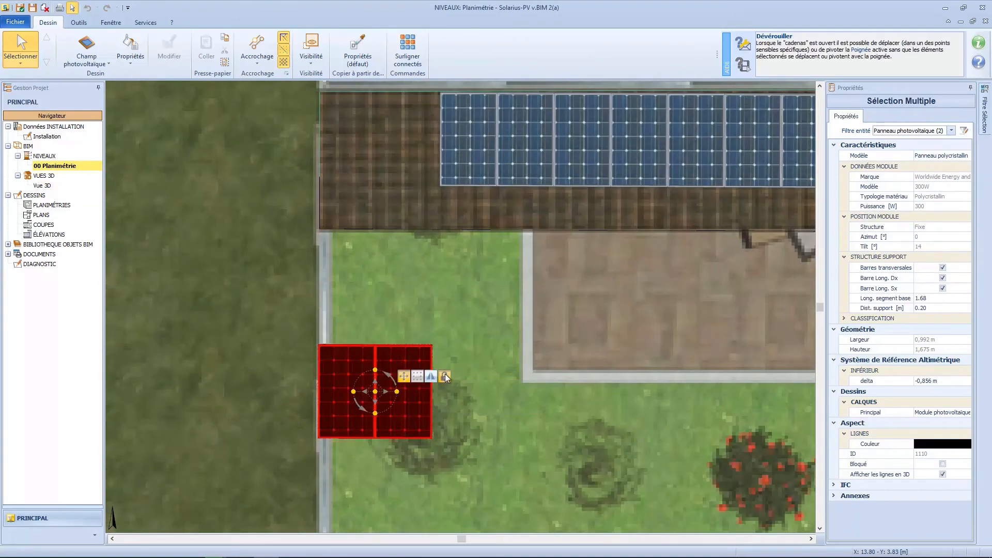
pyautogui.click(373, 392)
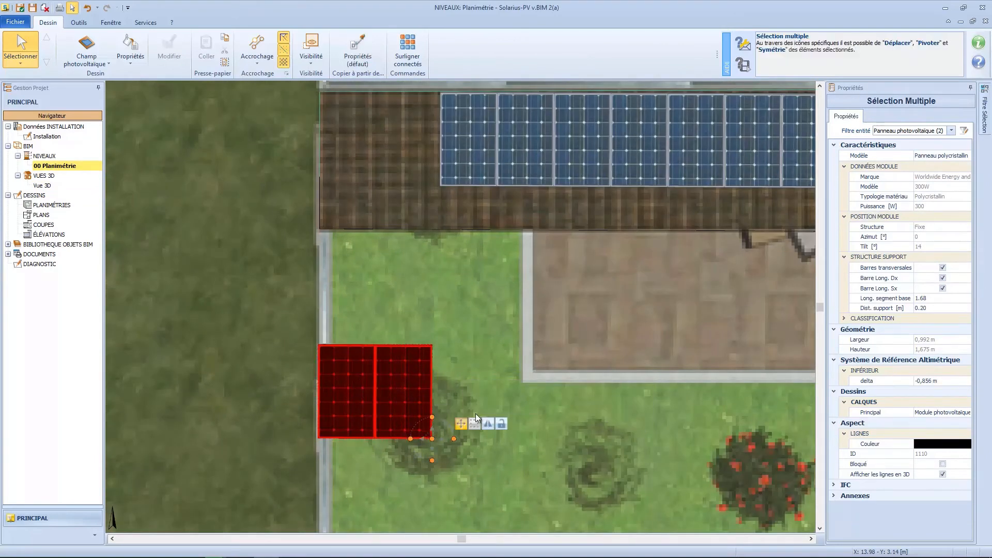
pyautogui.moveTo(432, 439); pyautogui.dragTo(438, 192)
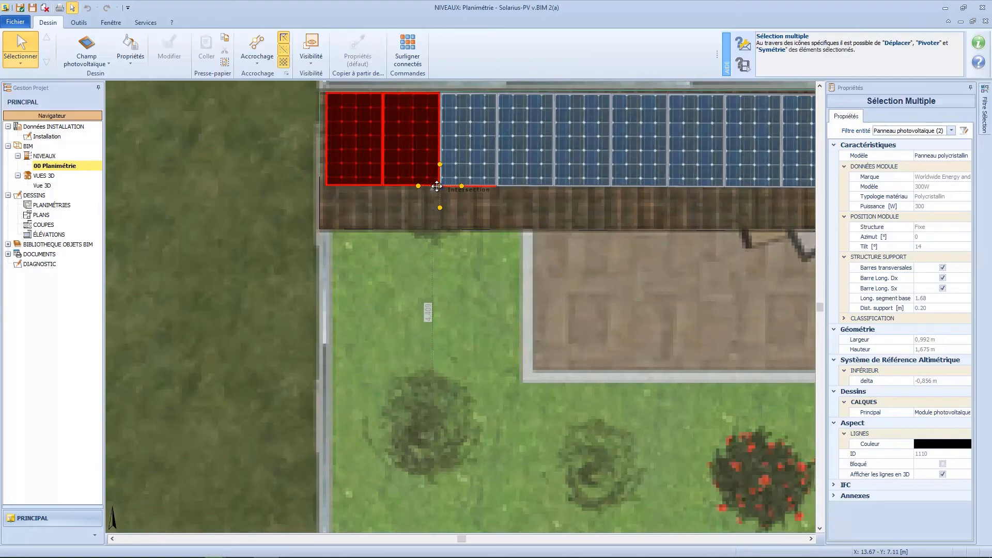
pyautogui.scroll(4, 438, 190)
pyautogui.click(442, 180)
pyautogui.scroll(-4, 429, 186)
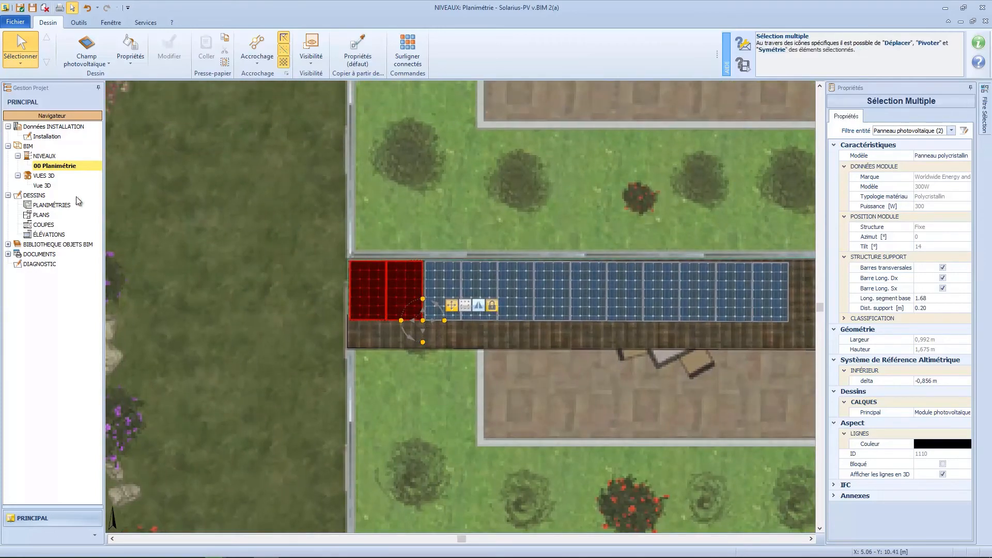
# In the 3D view, raise the two selected modules vertically to the middle module row's height, a delta of about 0.25 m
pyautogui.click(47, 186)
pyautogui.moveTo(251, 249); pyautogui.dragTo(285, 225, button='middle')
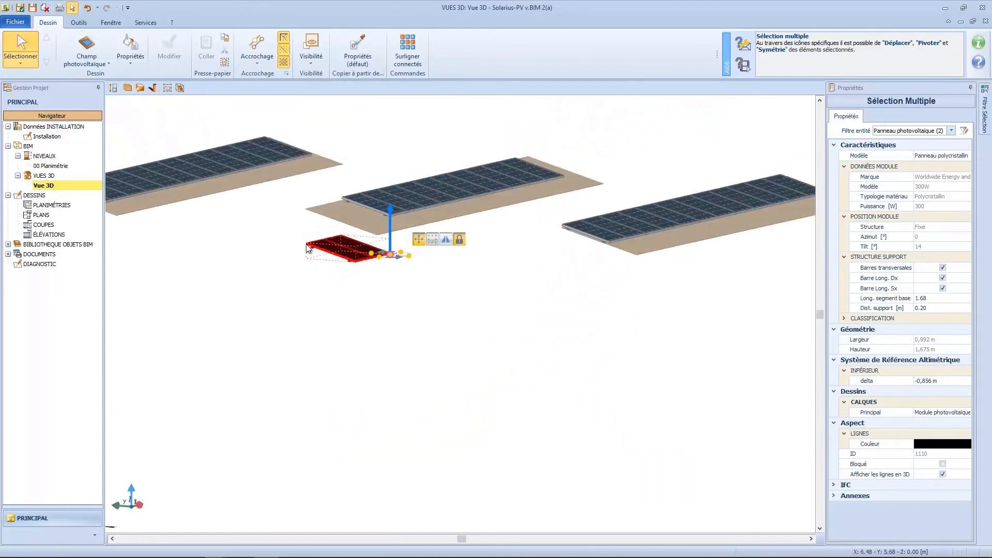
pyautogui.scroll(2, 352, 284)
pyautogui.moveTo(372, 241); pyautogui.dragTo(368, 345, button='middle')
pyautogui.scroll(2, 367, 345)
pyautogui.moveTo(345, 381); pyautogui.dragTo(337, 377, button='middle')
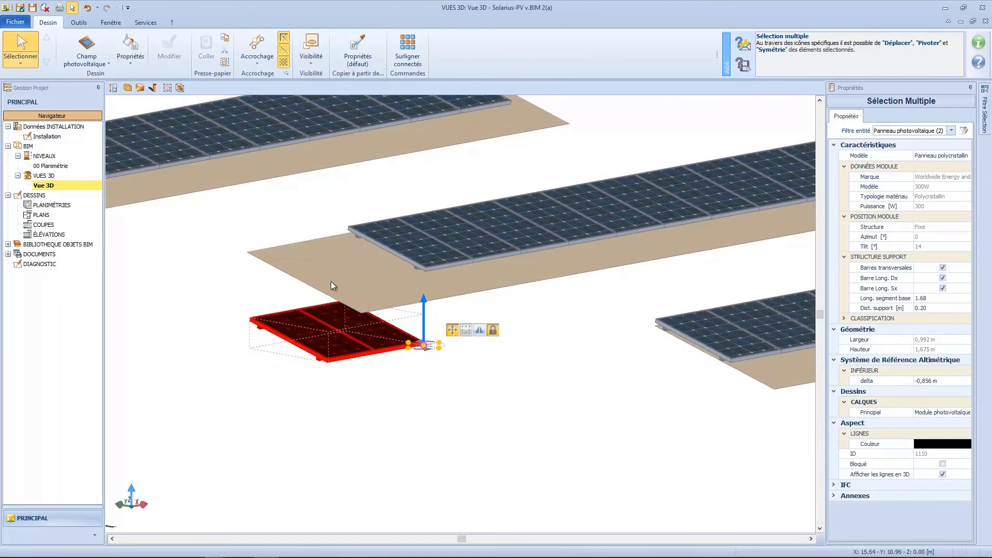
pyautogui.click(113, 88)
pyautogui.moveTo(424, 344); pyautogui.dragTo(424, 271)
pyautogui.moveTo(438, 295); pyautogui.dragTo(423, 311, button='middle')
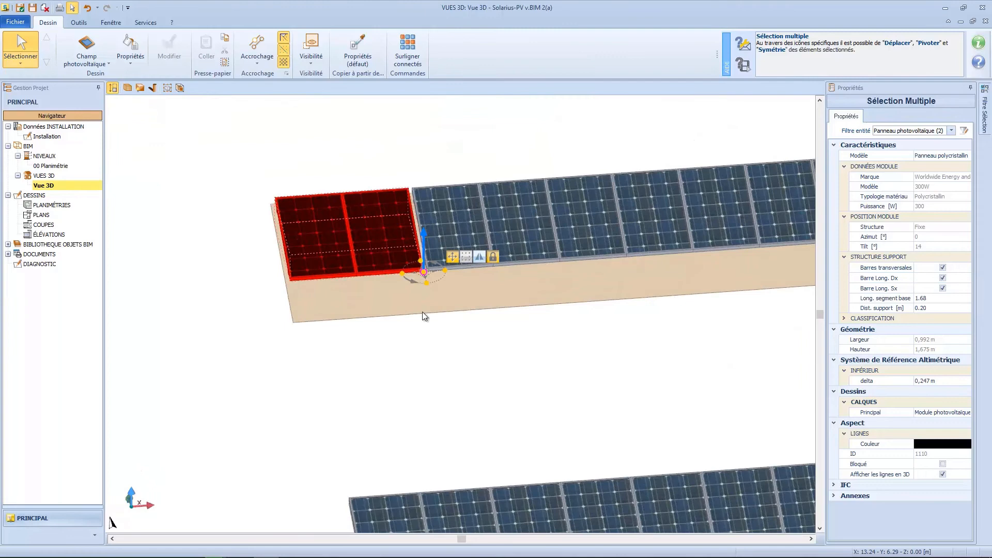
pyautogui.click(113, 91)
pyautogui.click(553, 336)
pyautogui.moveTo(554, 336); pyautogui.dragTo(543, 341, button='middle')
# Select both modules in plan, move them by their lower-right corner flush against the middle row's left end, and check the join in 3D
pyautogui.doubleClick(50, 166)
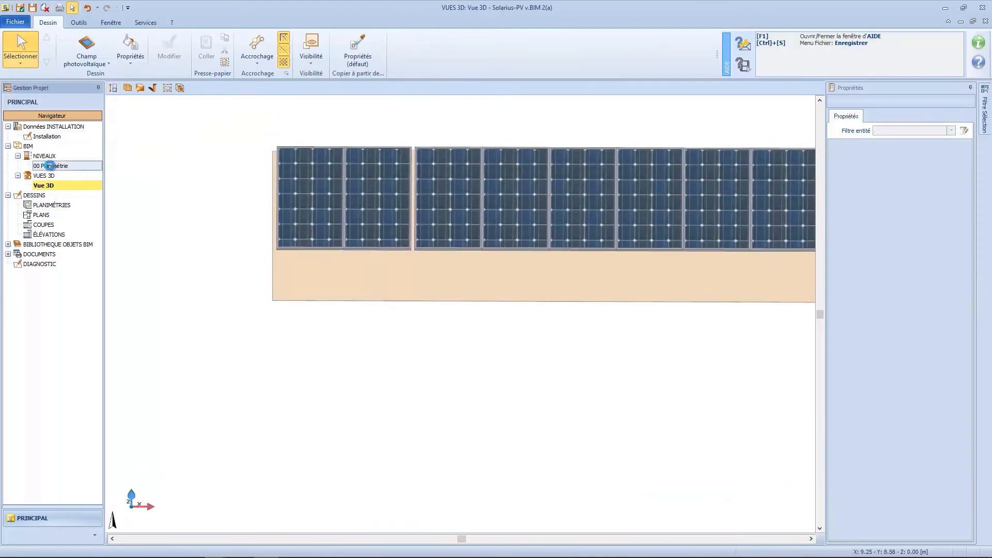
pyautogui.scroll(6, 394, 297)
pyautogui.click(408, 302)
pyautogui.keyDown('ctrl'); pyautogui.click(336, 323); pyautogui.keyUp('ctrl')
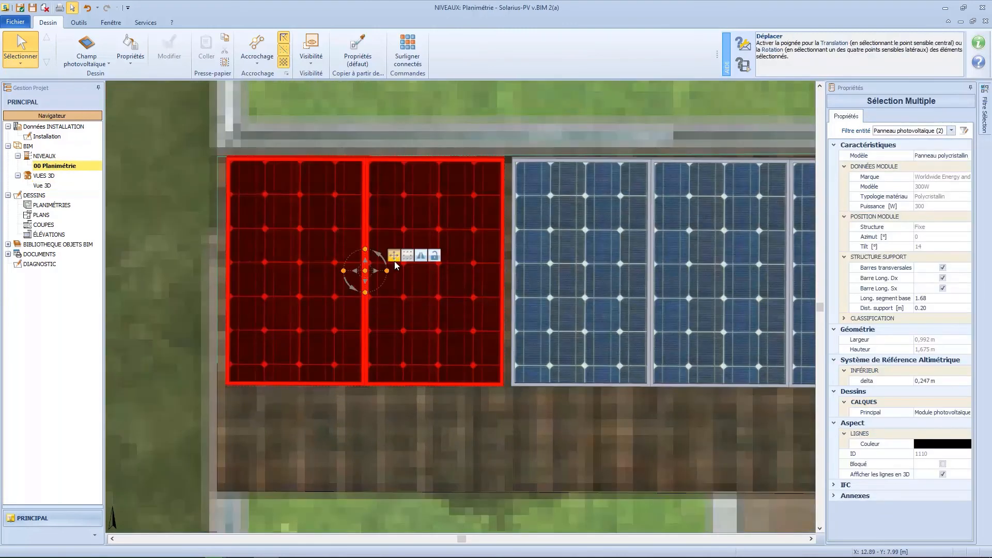
pyautogui.moveTo(366, 271); pyautogui.dragTo(511, 386)
pyautogui.click(572, 371)
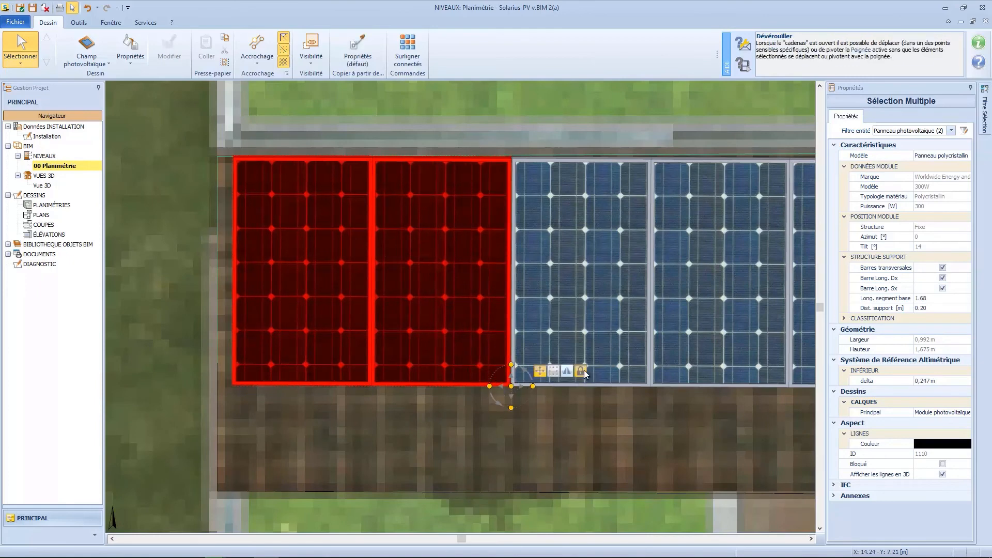
pyautogui.click(55, 184)
pyautogui.click(543, 305)
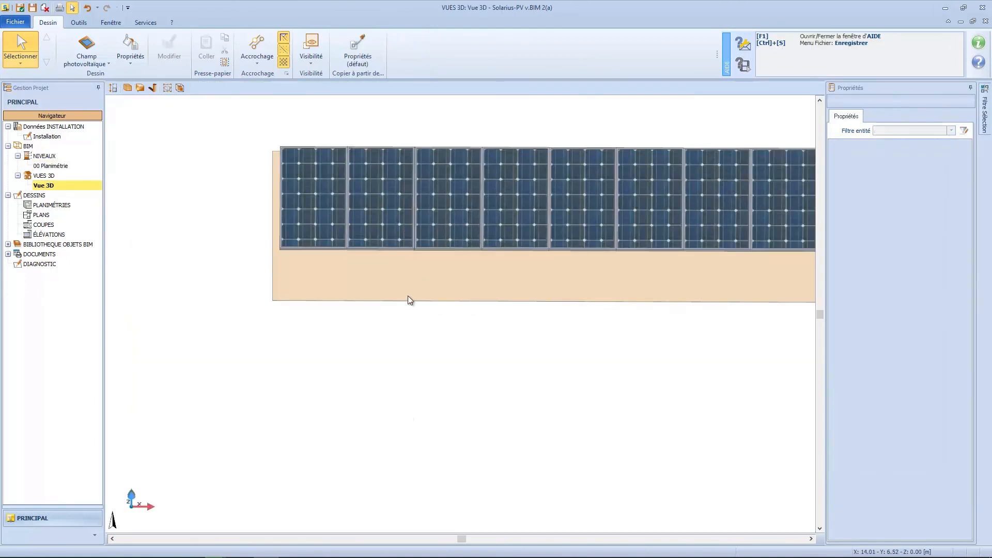
pyautogui.click(49, 162)
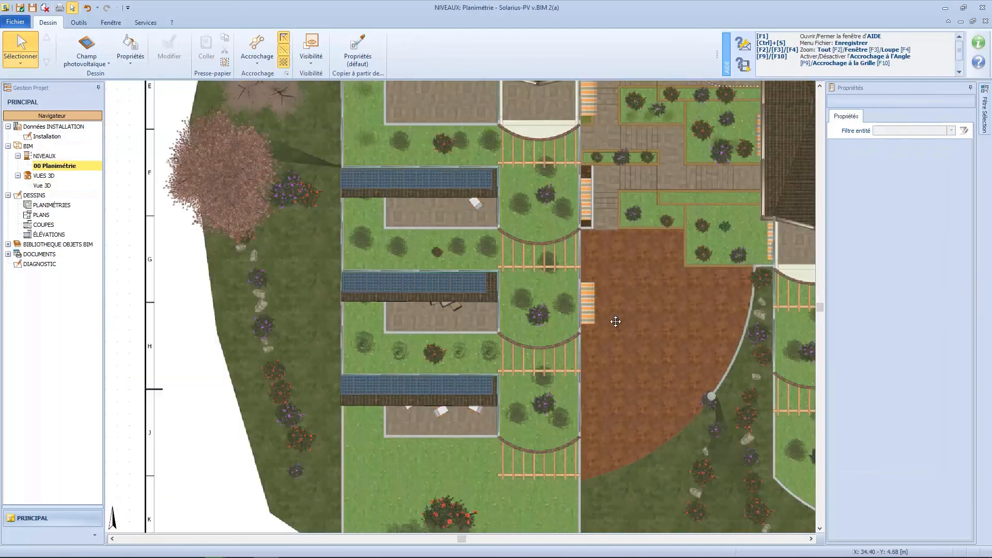